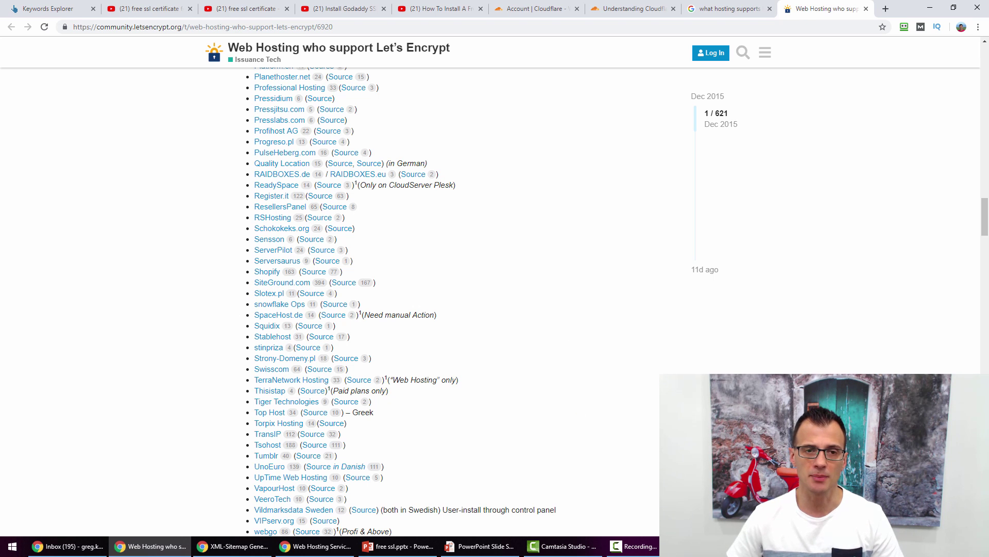
Look through the community list of web hosts that support Let's Encrypt.
scroll(586, 462, "up", 9)
scroll(596, 454, "up", 7)
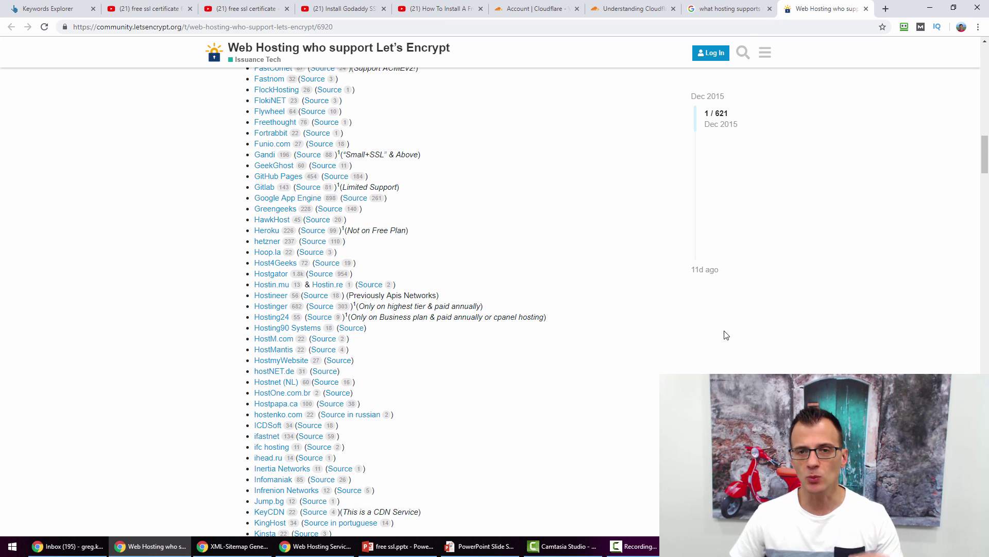
left_click(886, 9)
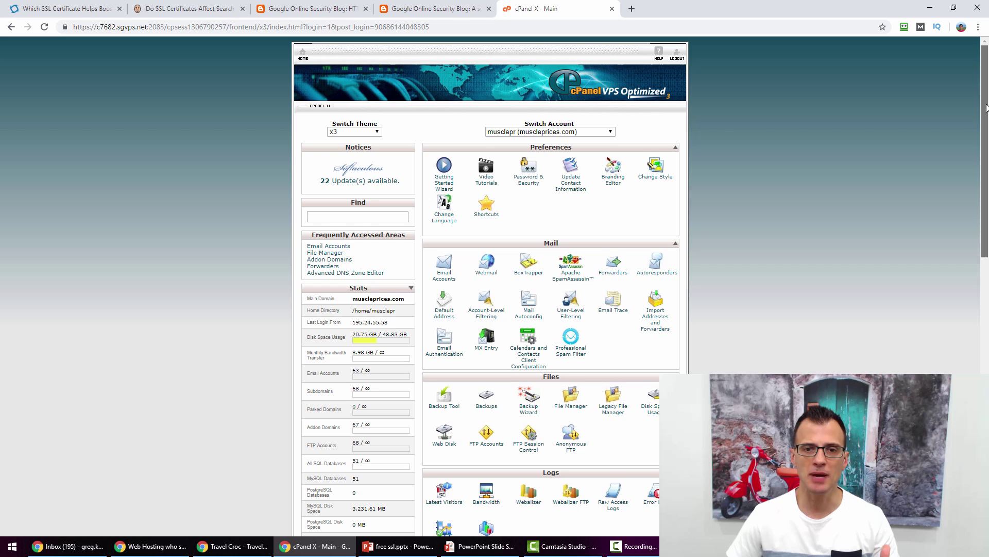
Search the cPanel main page for "let" to locate the Let's Encrypt tool in the Security section.
scroll(986, 108, "down", 7)
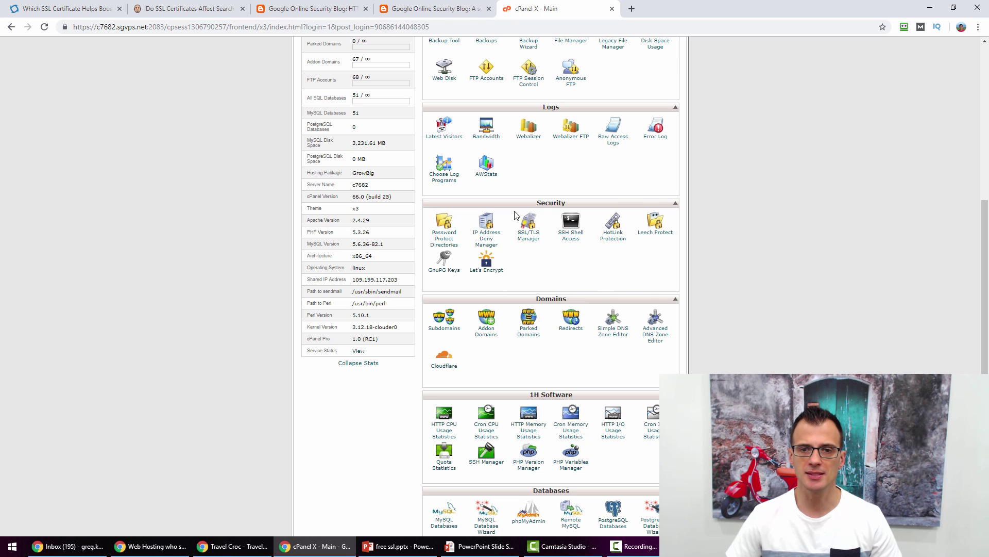
key("ctrl+f")
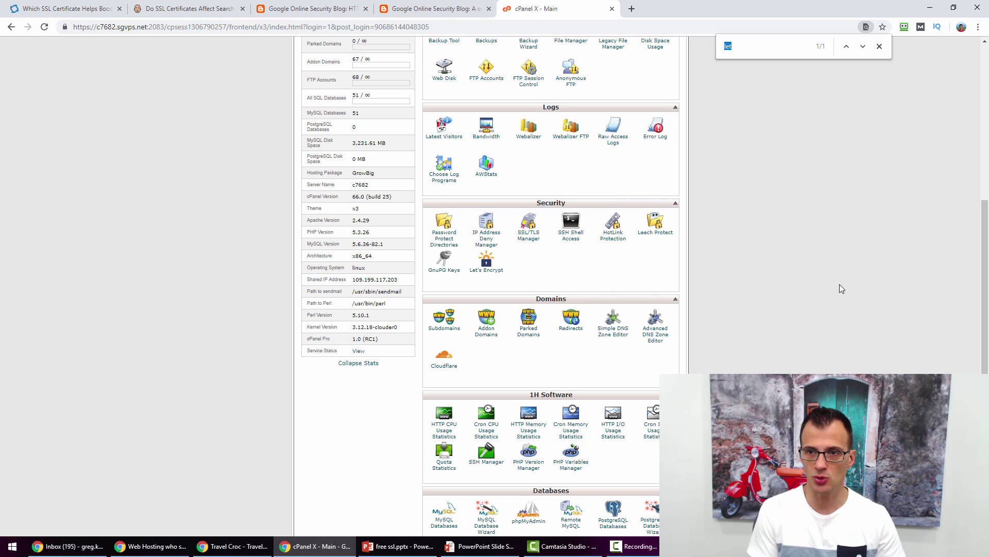
type("let")
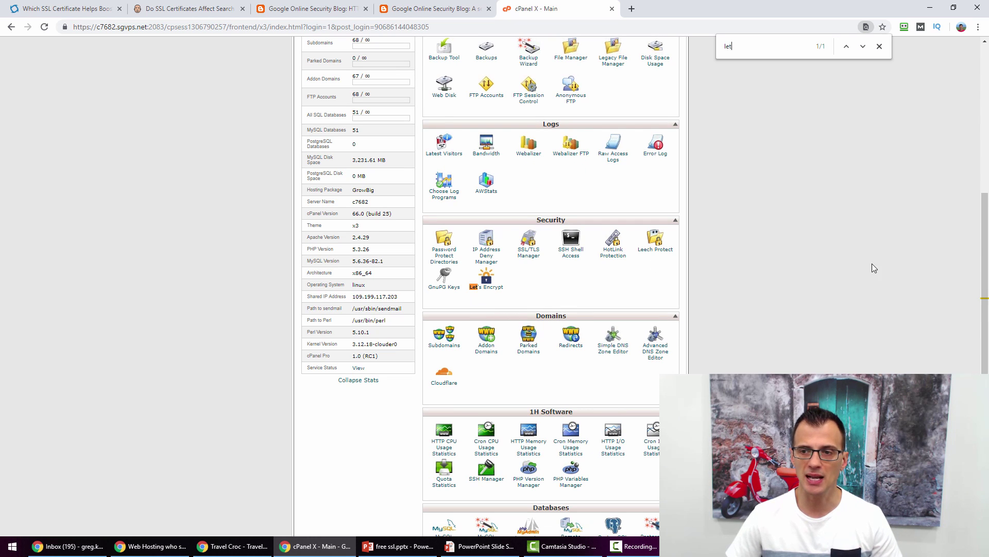
scroll(863, 278, "up", 5)
scroll(860, 282, "down", 4)
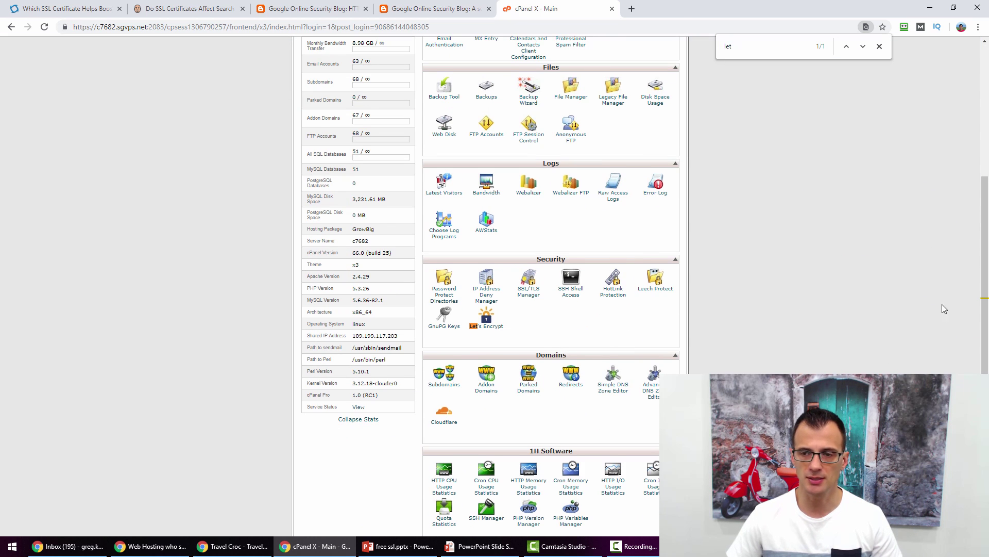
scroll(944, 307, "down", 2)
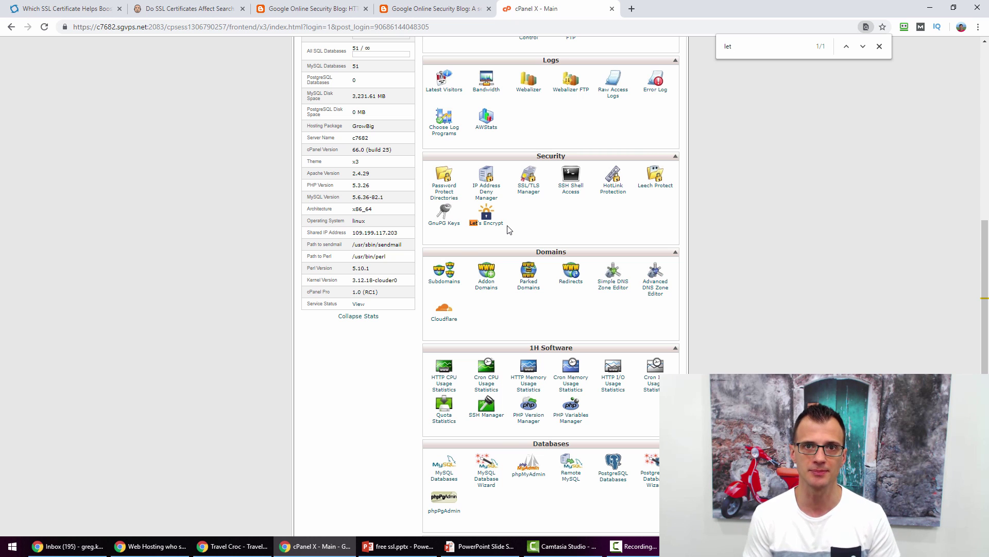
key("alt+Tab")
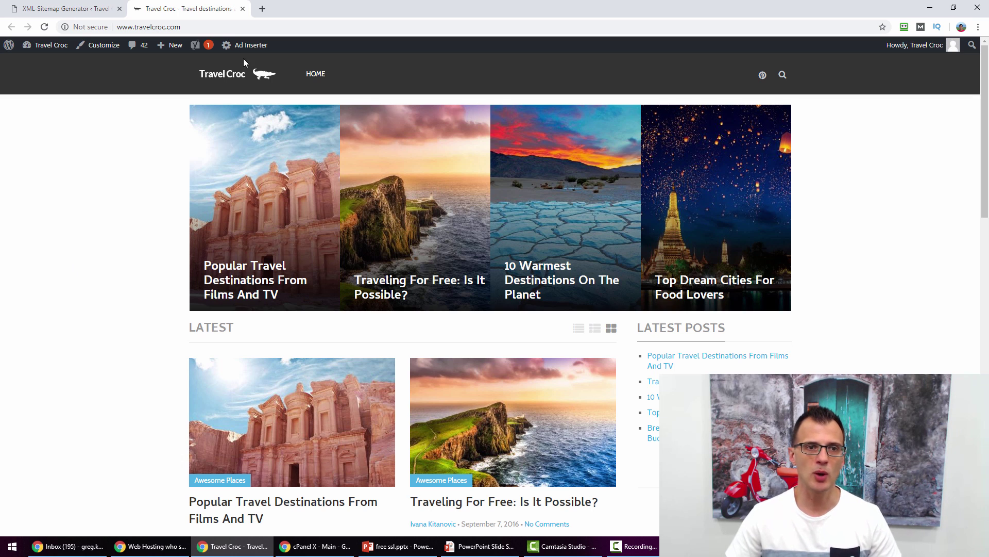
left_click(72, 23)
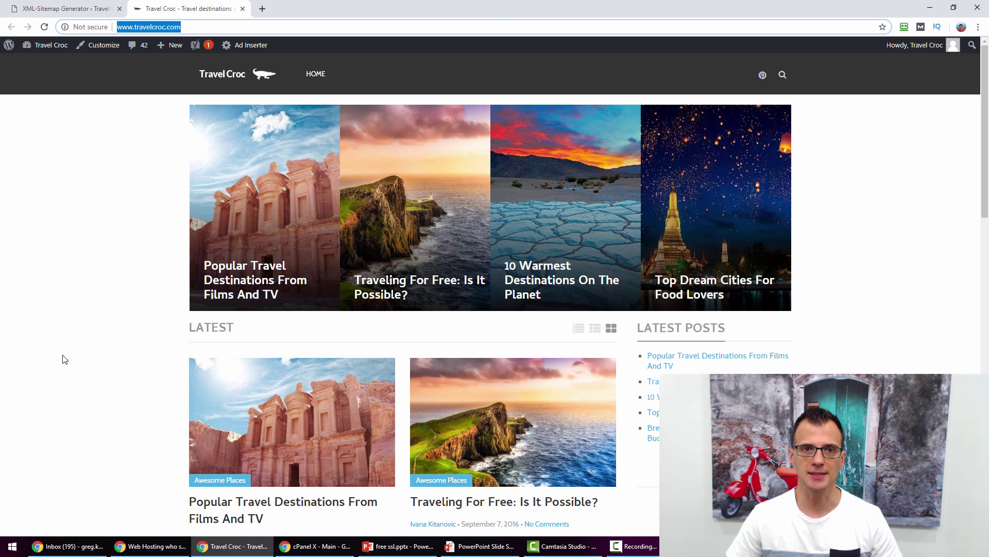
key("alt+Tab")
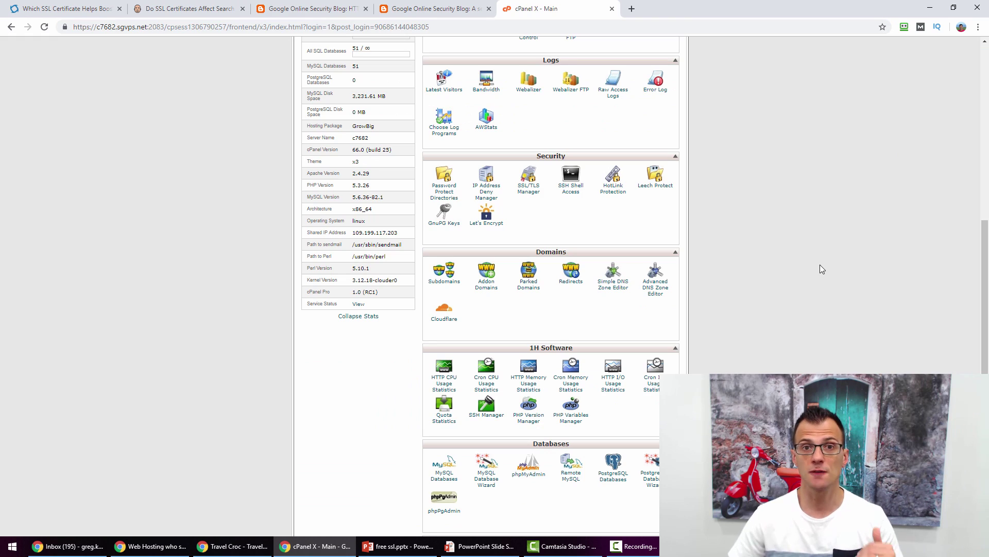
Install a new Let's Encrypt certificate for travelcroc.com with the Let's Encrypt SSL type.
left_click(487, 219)
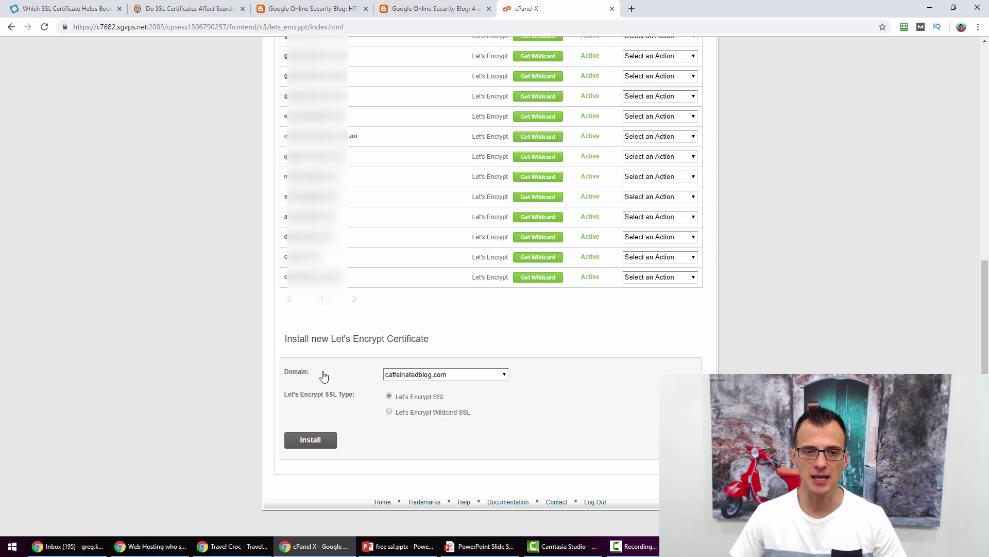
left_click(456, 412)
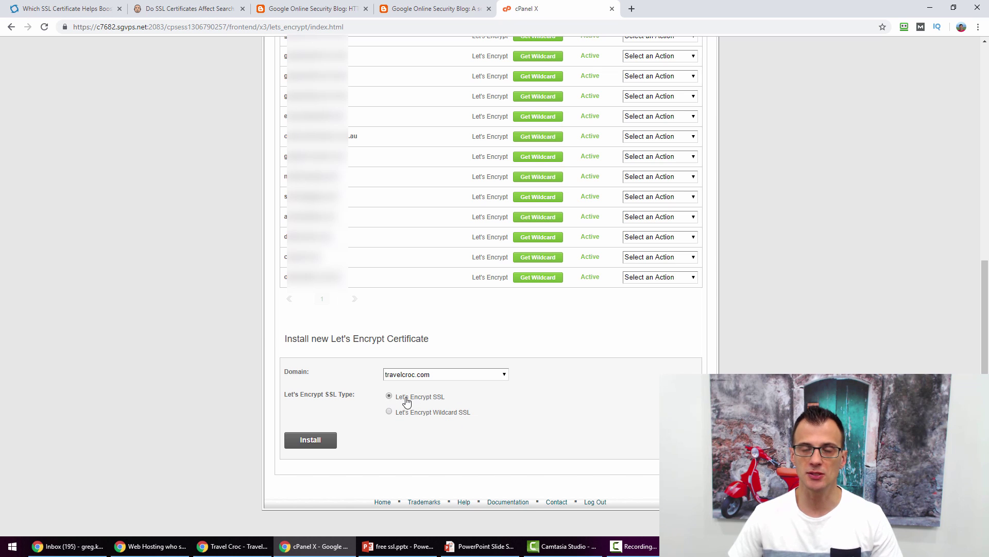
left_click(311, 440)
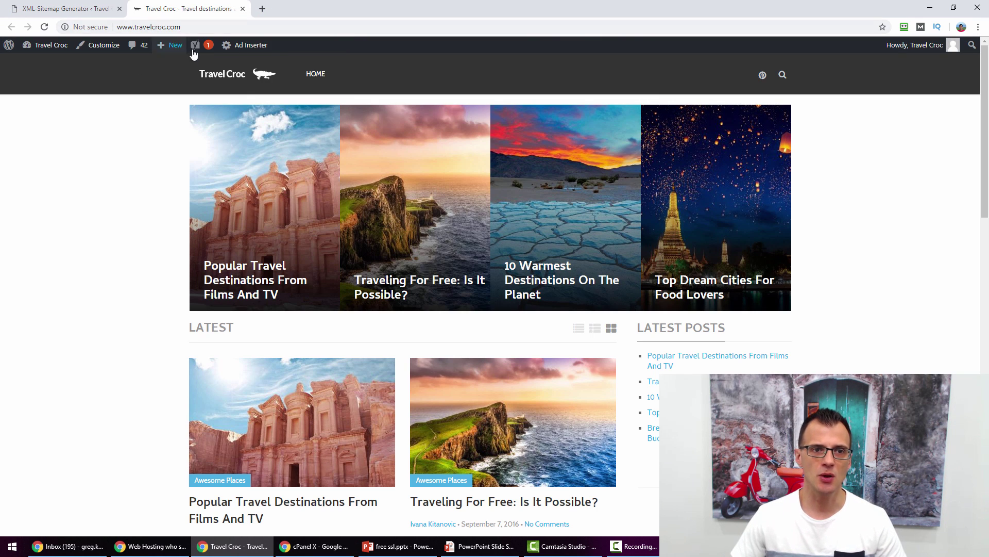
left_click(203, 27)
key("Home")
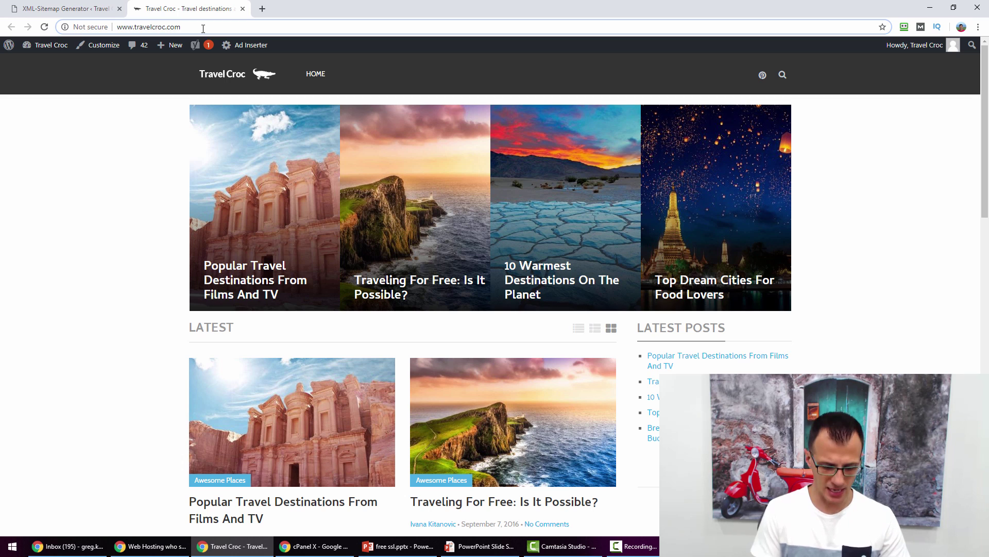
type("https:")
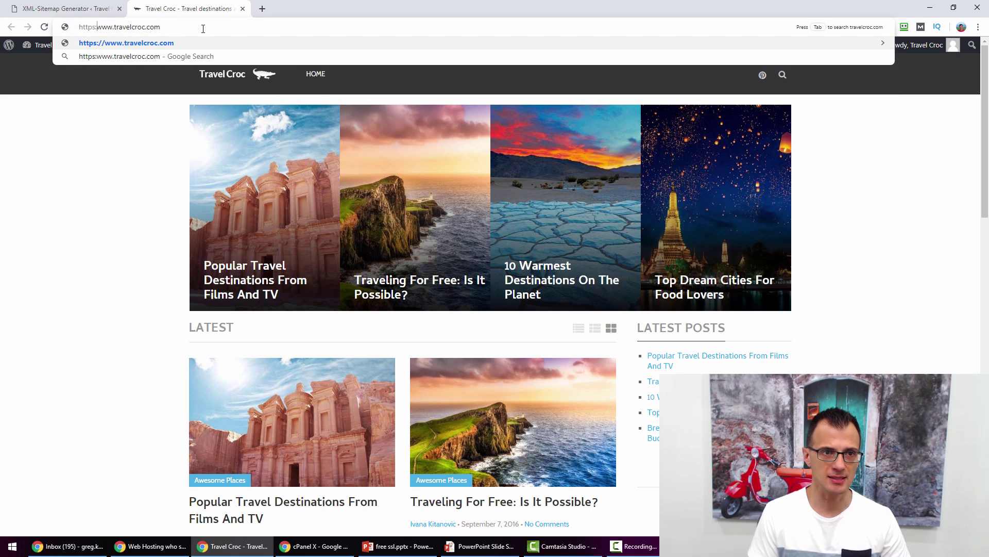
type("//")
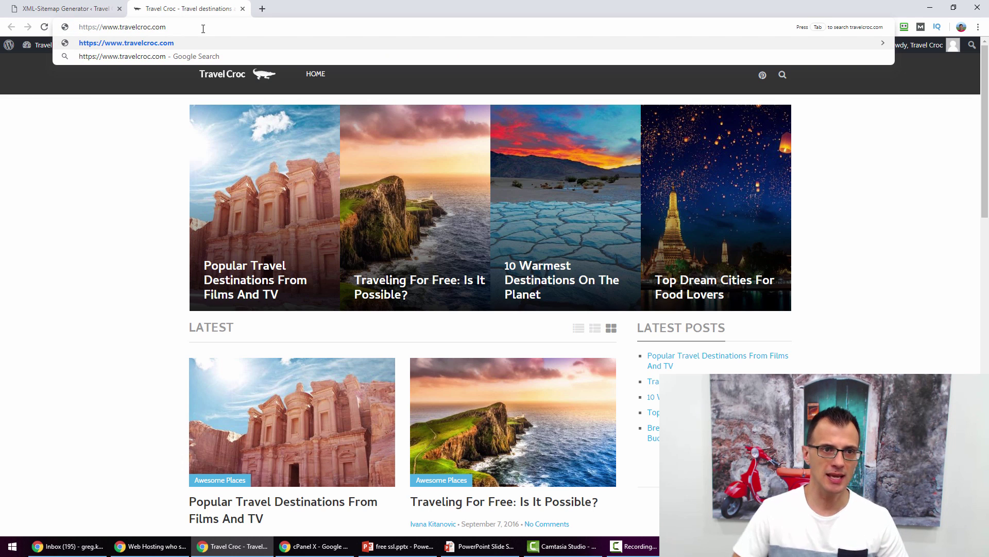
key("Return")
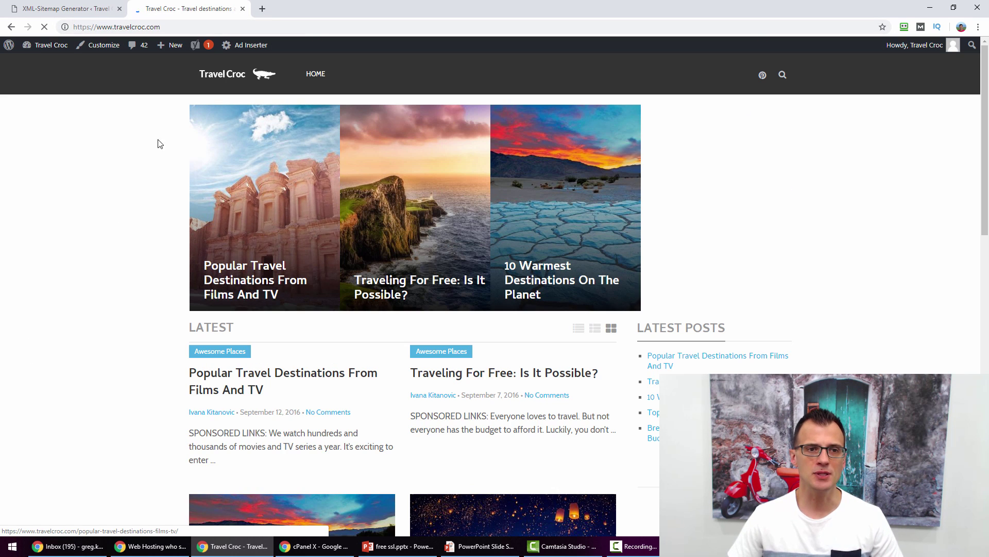
Examine the homepage's https address and its site connection and certificate information.
left_click(199, 29)
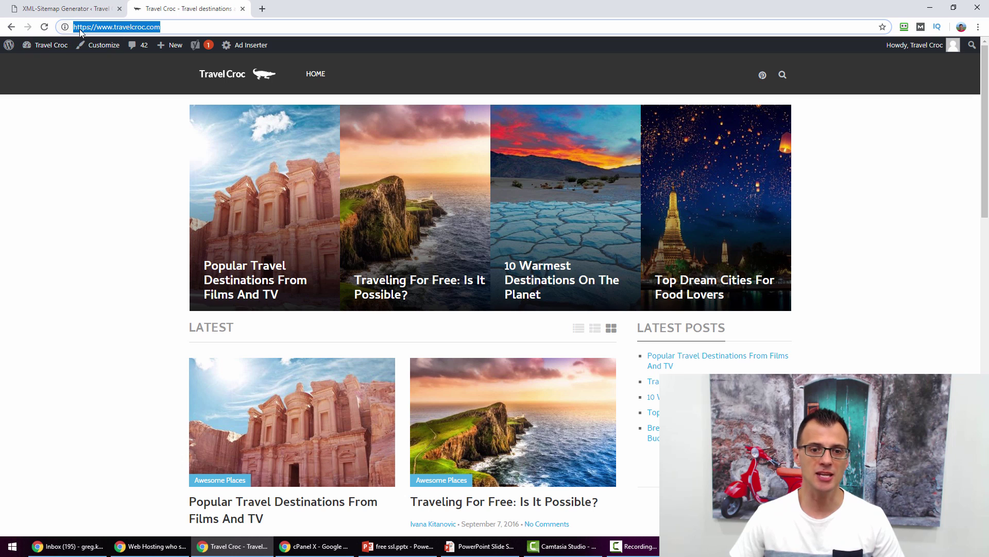
left_click(97, 323)
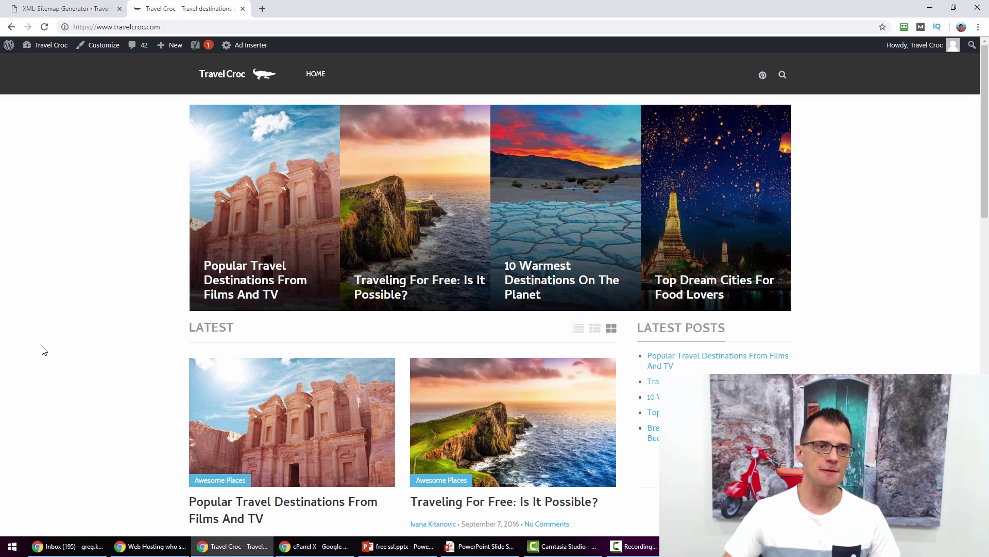
left_click_drag(97, 27, 74, 27)
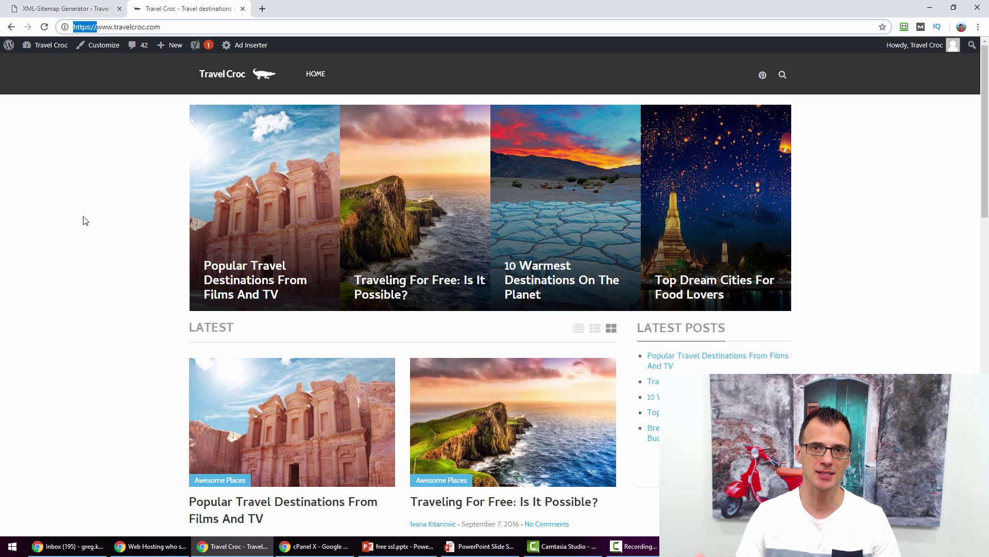
left_click(85, 221)
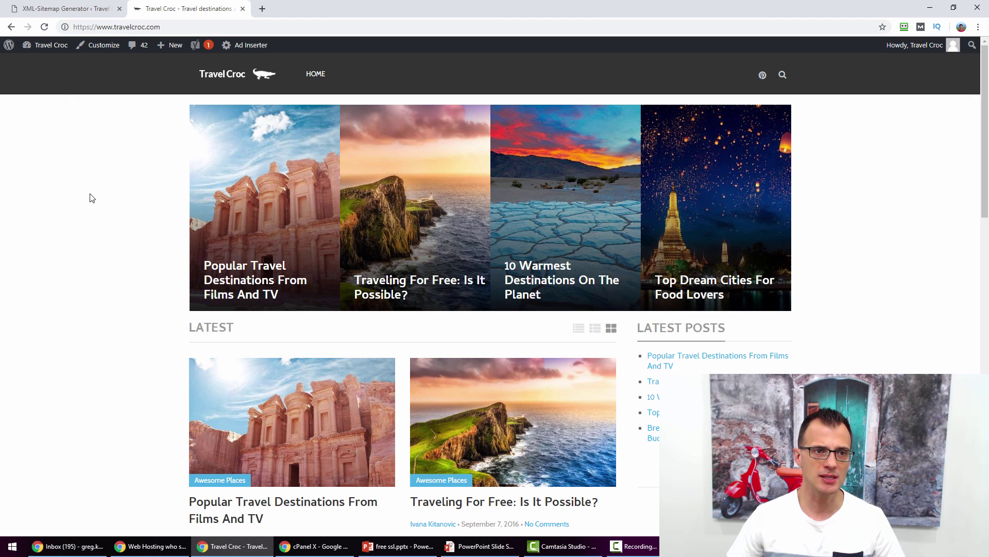
left_click(65, 28)
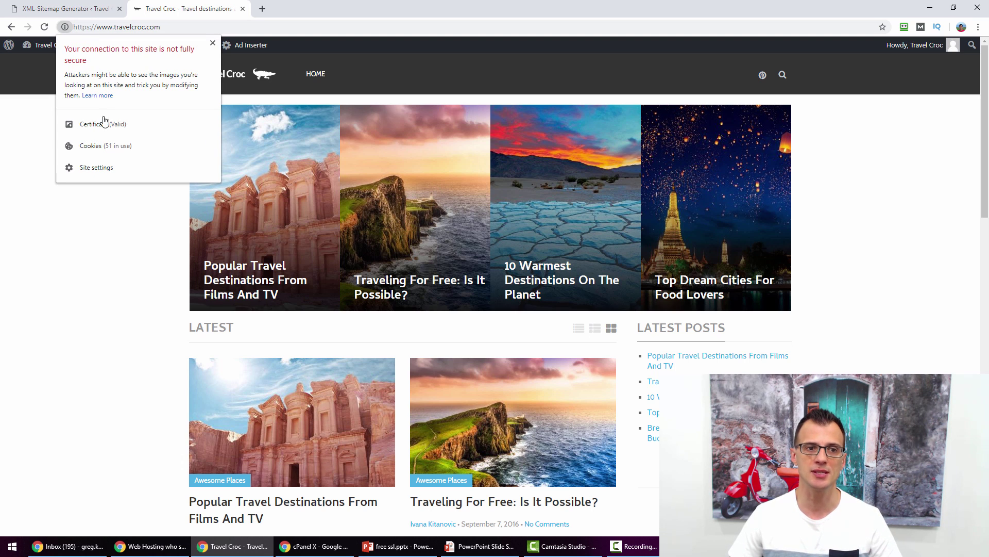
left_click(98, 357)
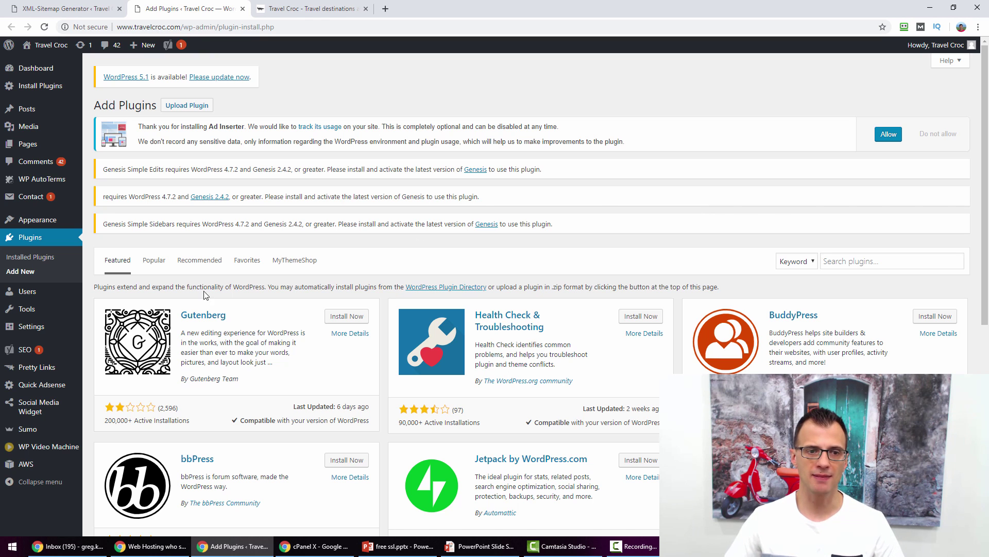
Search the WordPress plugin directory for "really simple ssl".
left_click(842, 261)
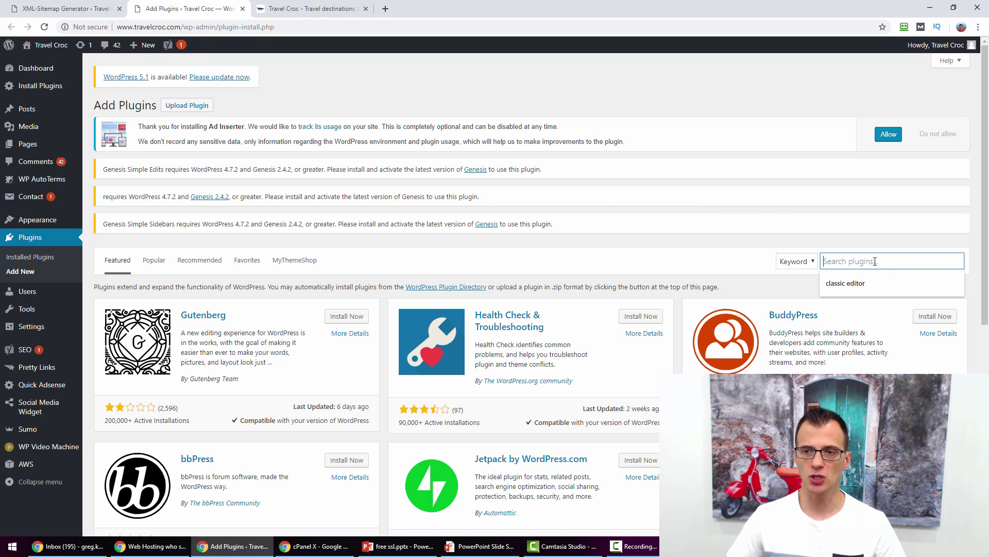
type("re")
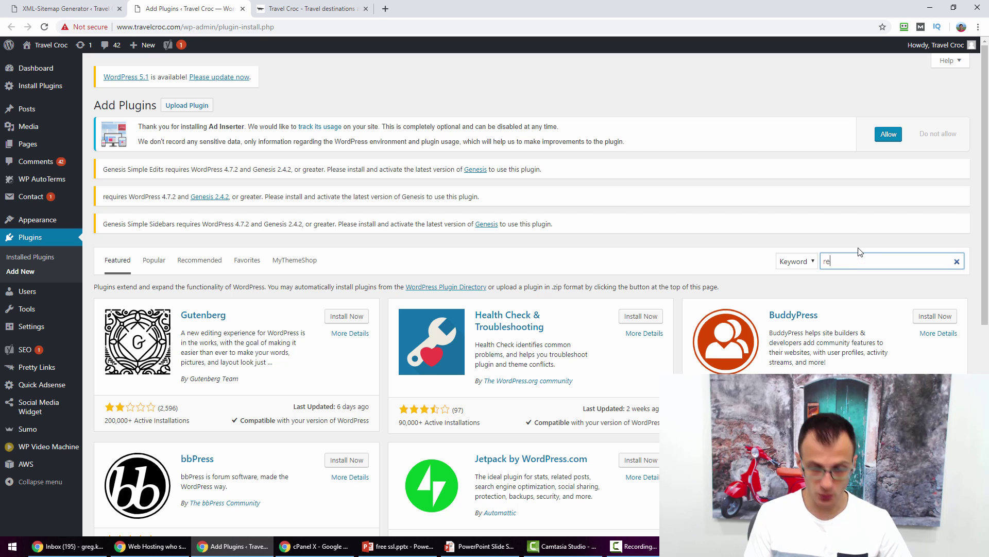
type("ally simple ssl")
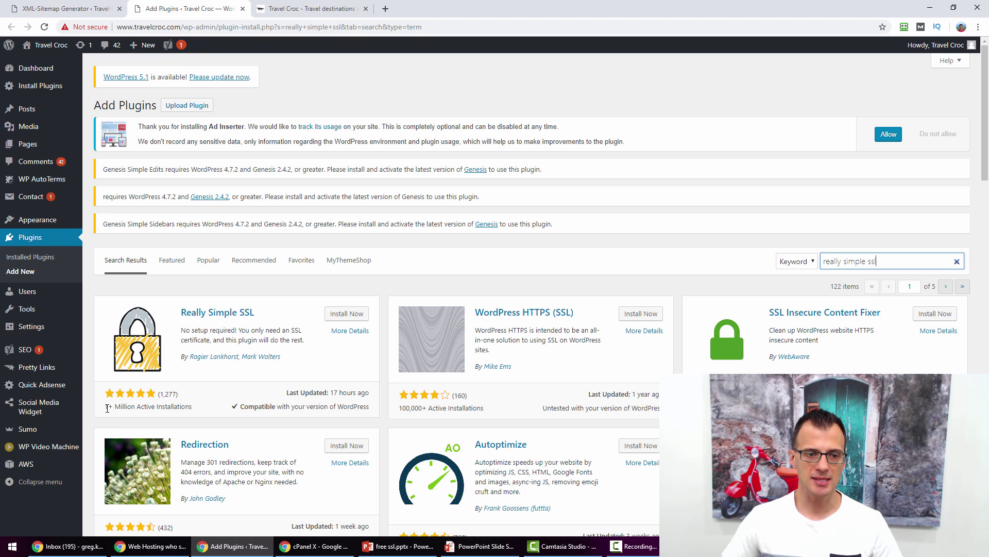
Check the Really Simple SSL plugin's installation count, and install and activate the plugin.
left_click_drag(105, 407, 175, 403)
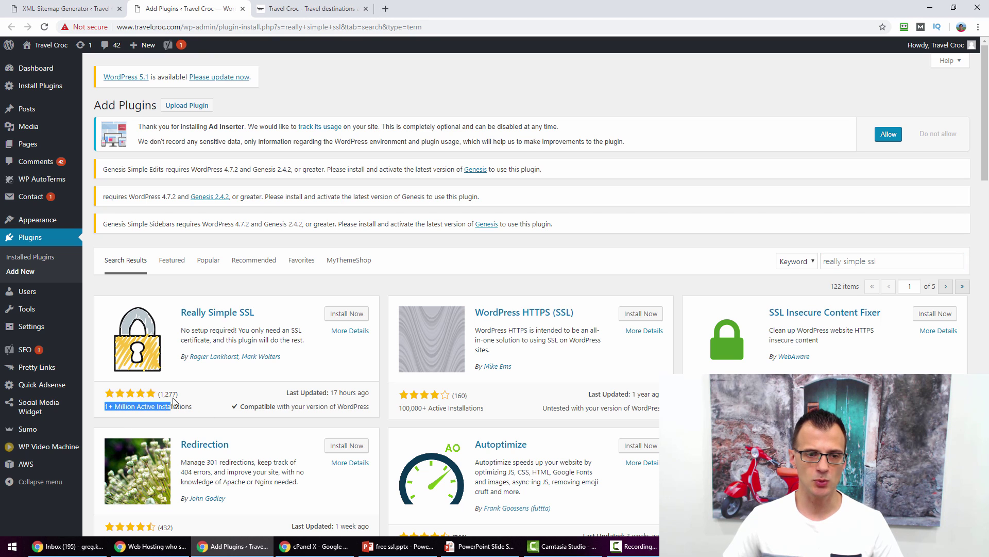
left_click(194, 397)
left_click(349, 315)
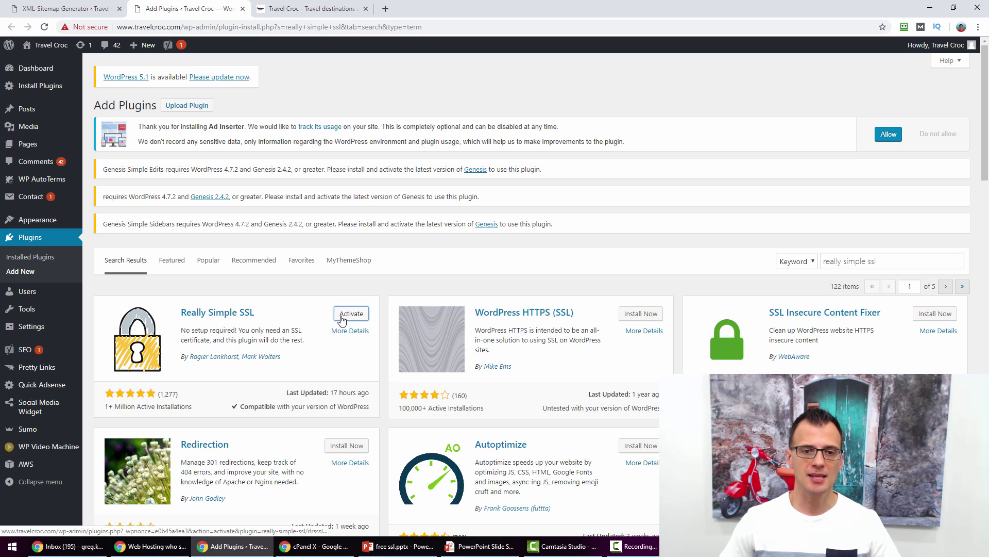
left_click(350, 315)
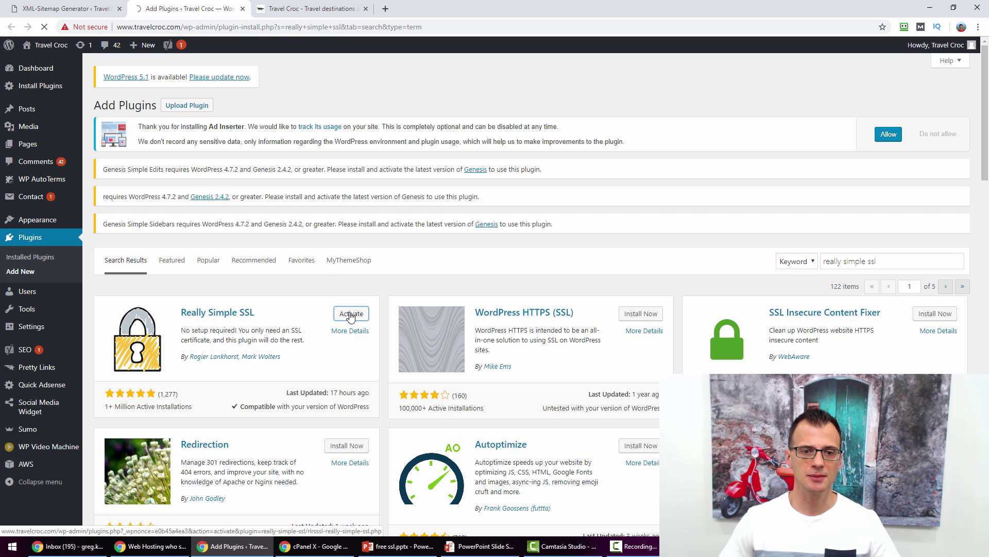
Read the plugin's SSL migration notice and activate SSL for the site.
left_click_drag(102, 257, 216, 270)
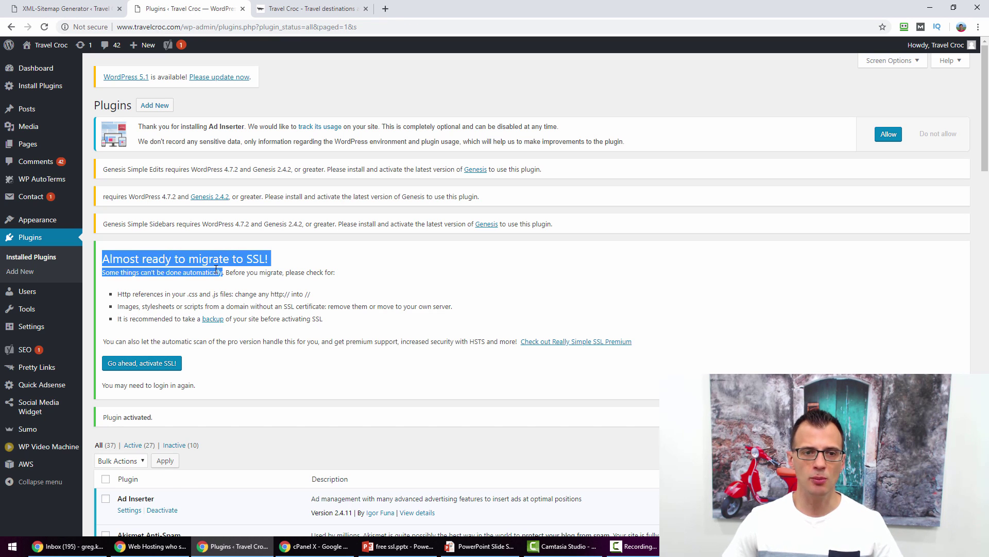
left_click(216, 270)
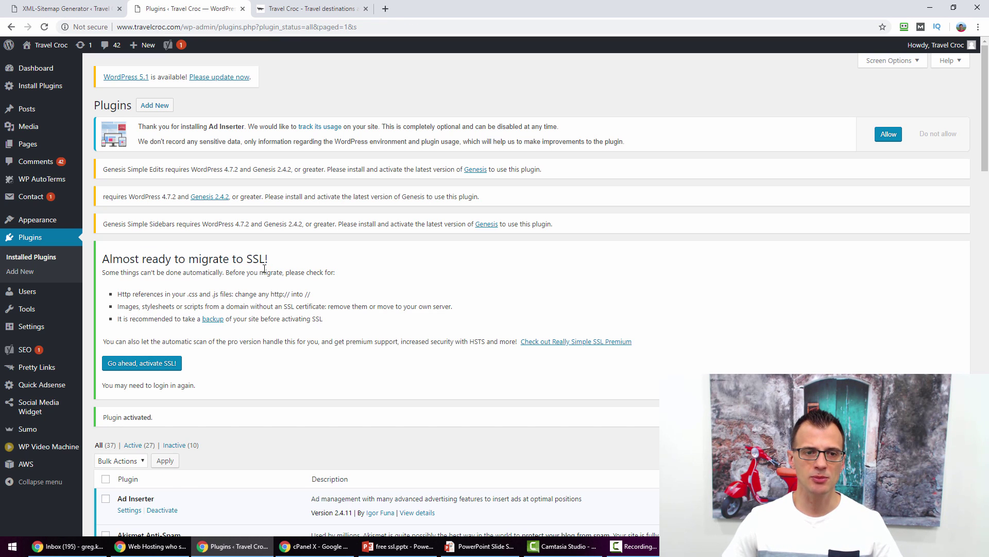
left_click(148, 367)
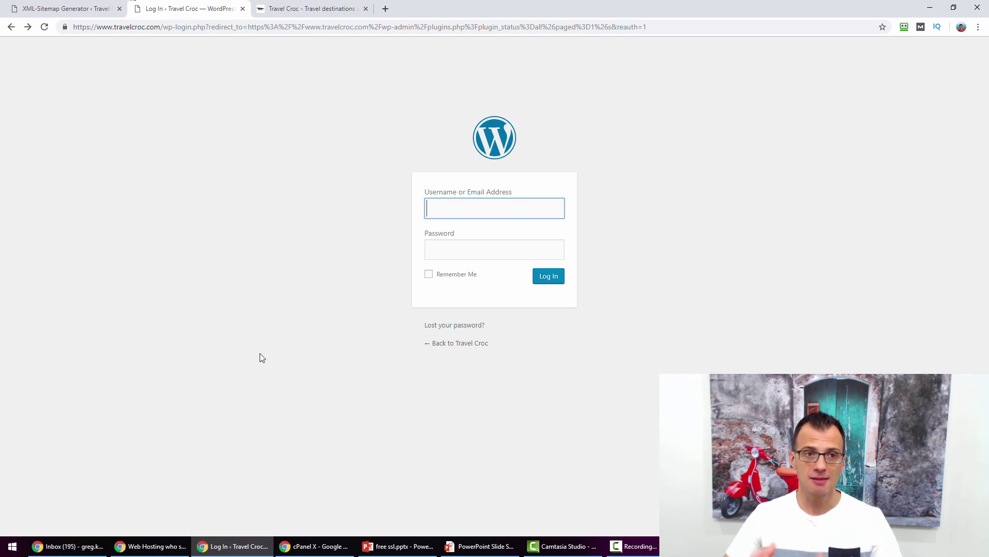
Check the https address of the WordPress login page and switch to the Travel Croc homepage.
left_click_drag(73, 27, 162, 34)
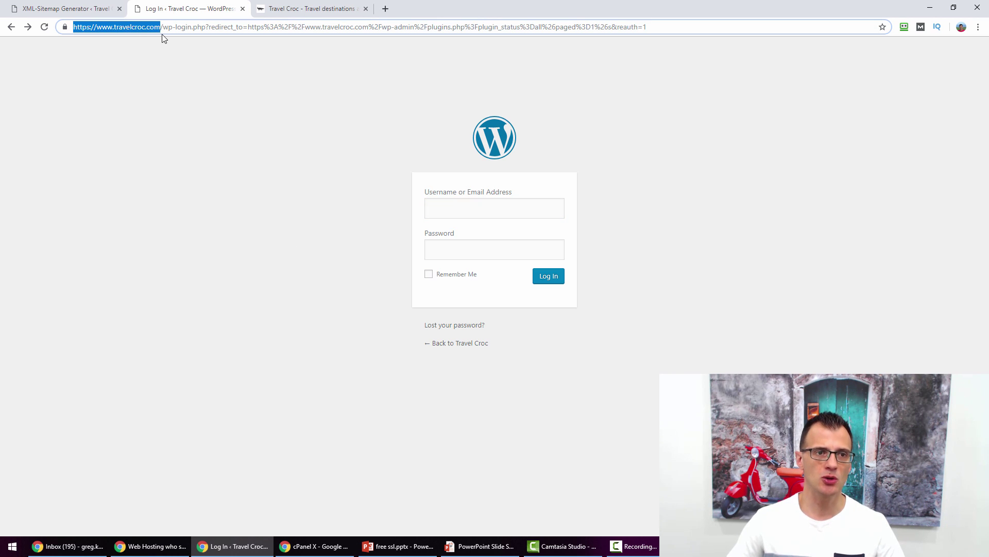
left_click(272, 314)
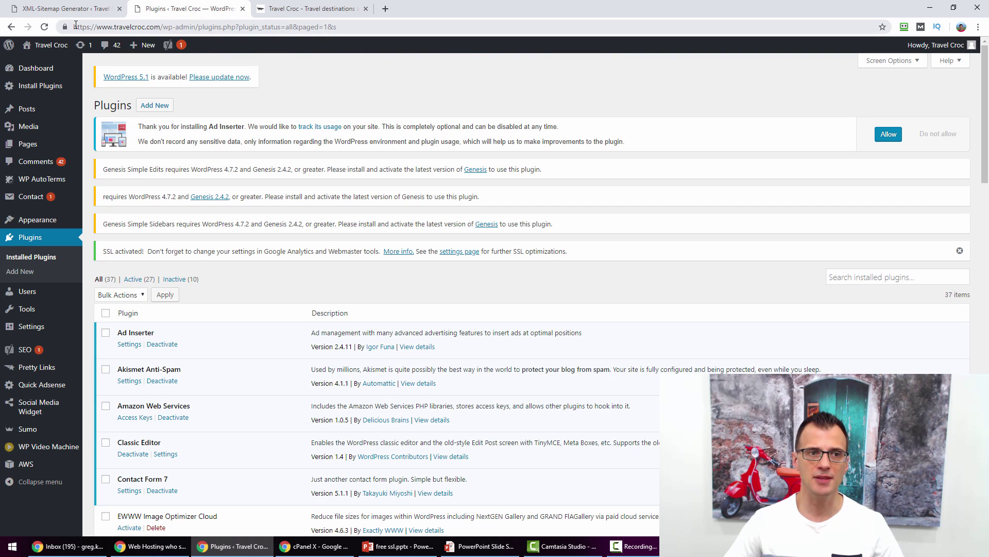
left_click(294, 9)
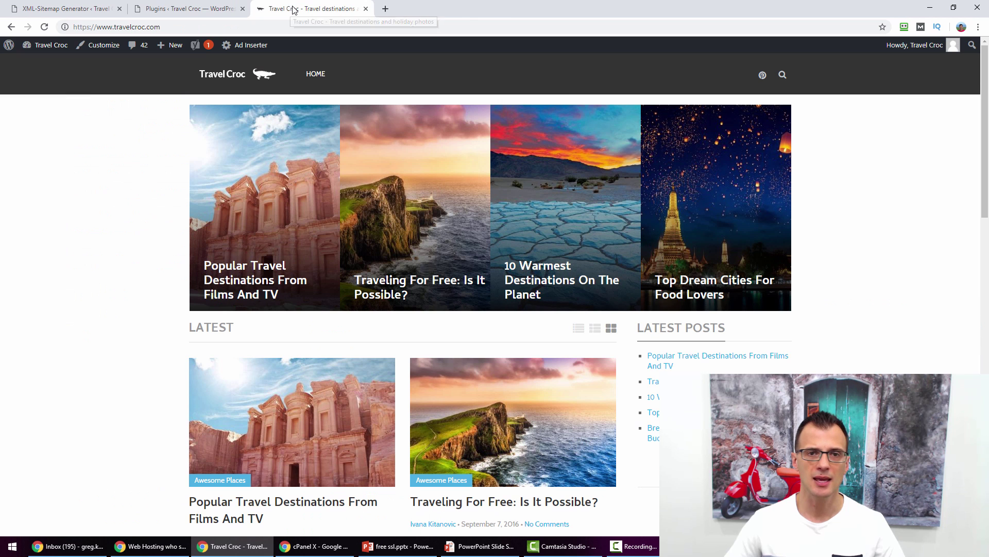
left_click(46, 26)
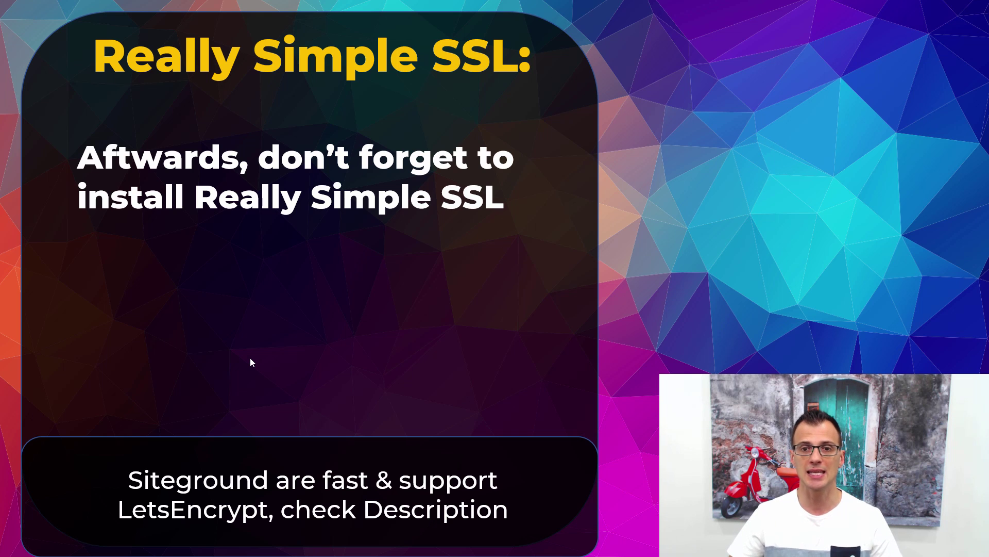
key("Right")
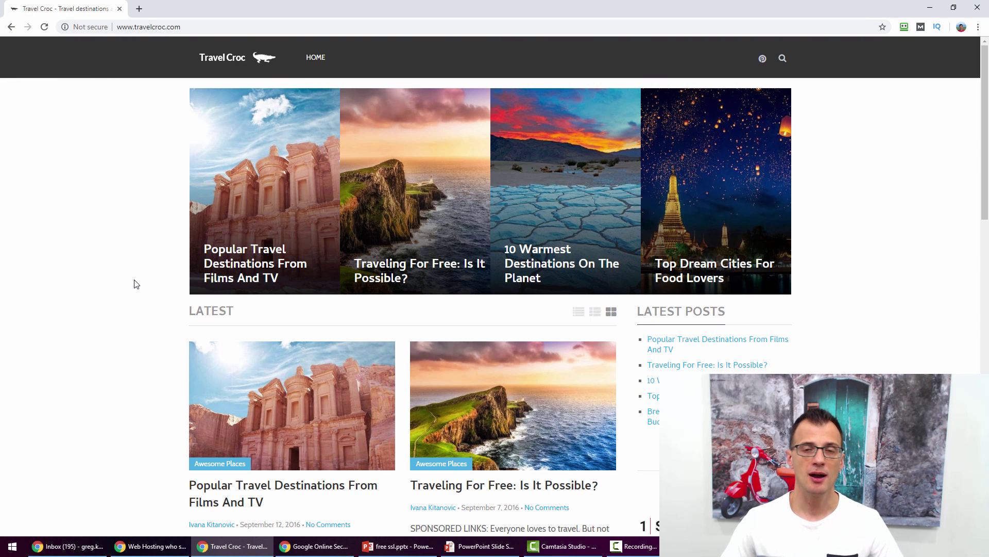
left_click(214, 24)
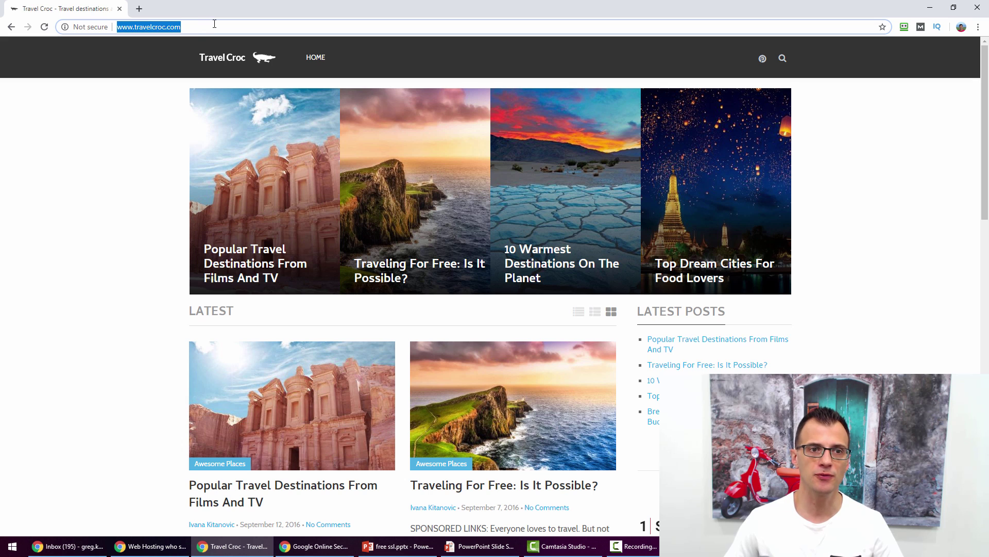
key("Return")
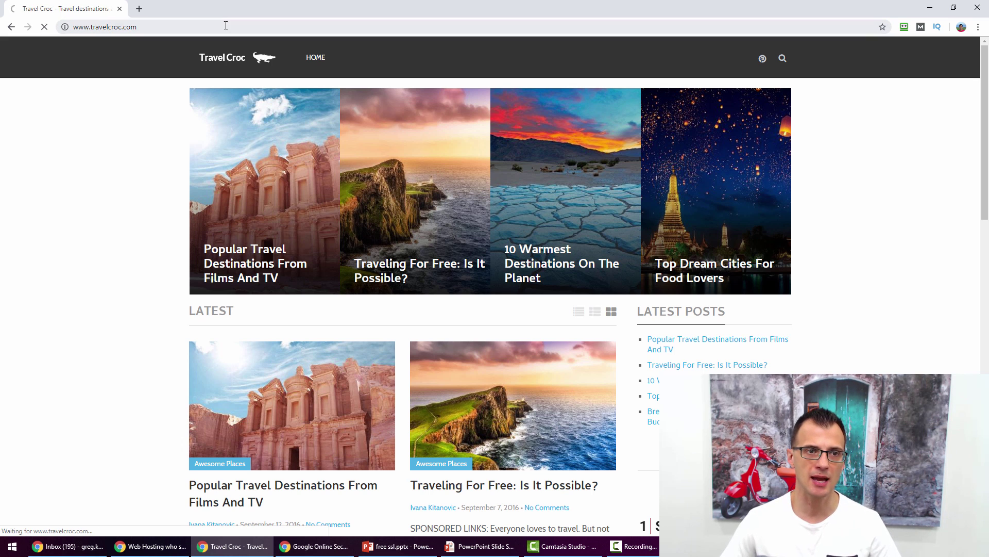
left_click(235, 27)
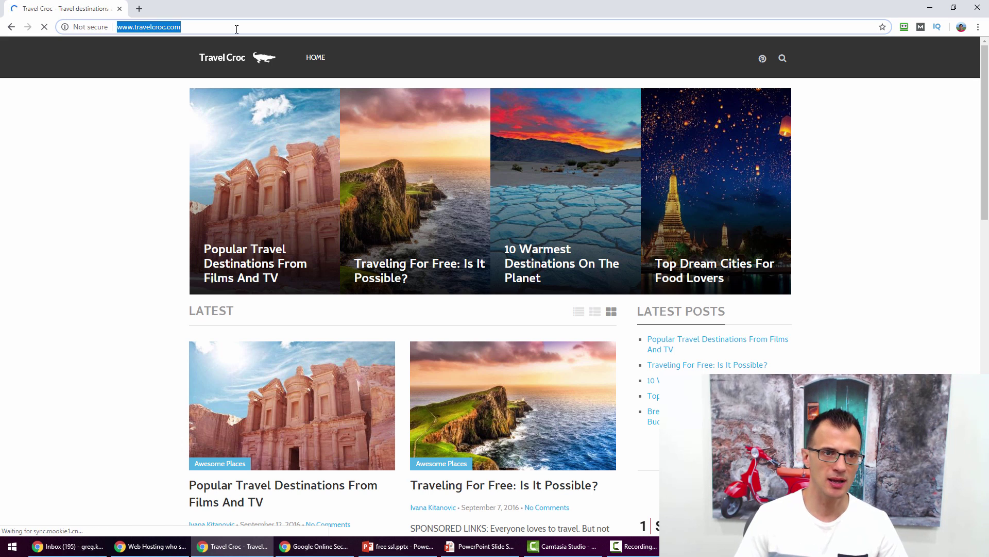
type("https:")
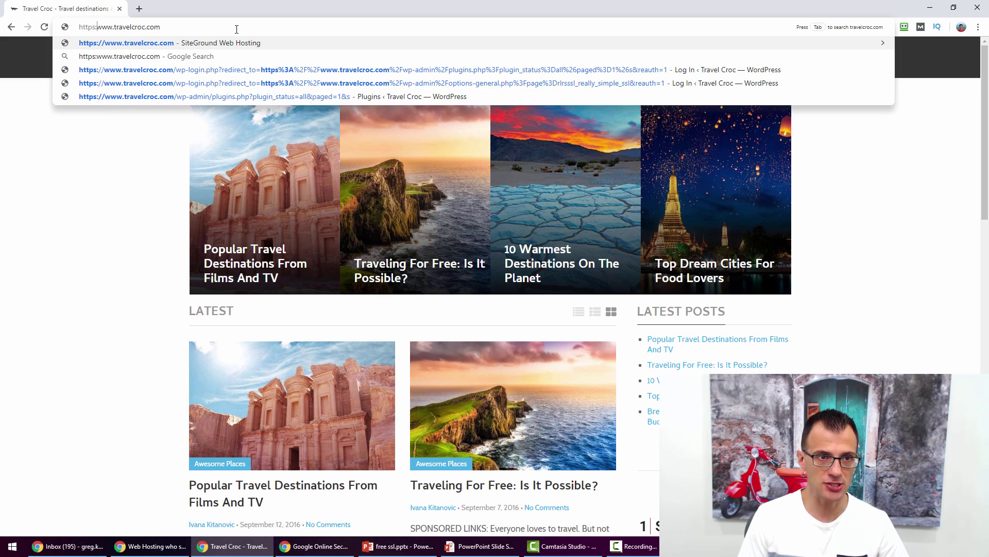
type("//")
key("Return")
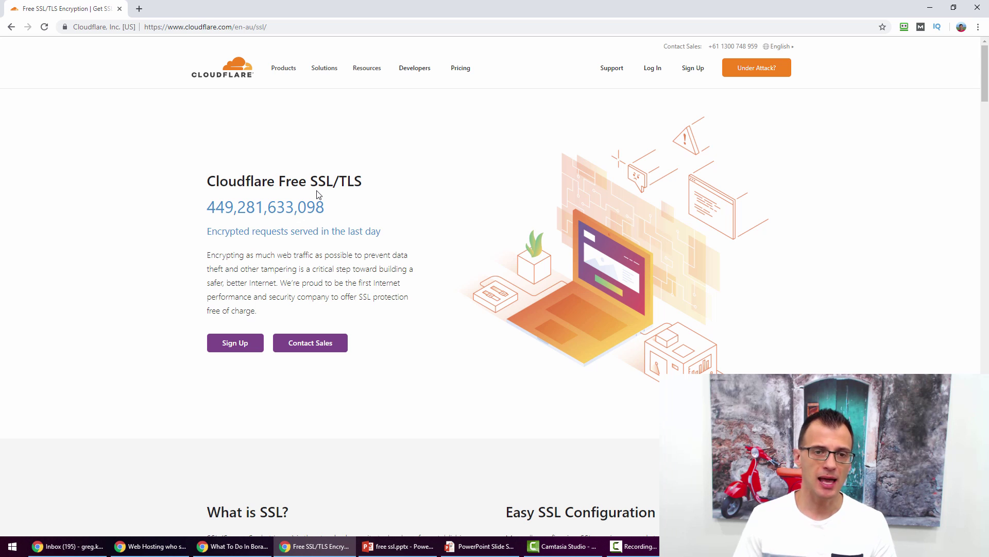
Log in to Cloudflare from its Free SSL/TLS page and enter travelcroc.com as a new site.
left_click_drag(283, 184, 349, 183)
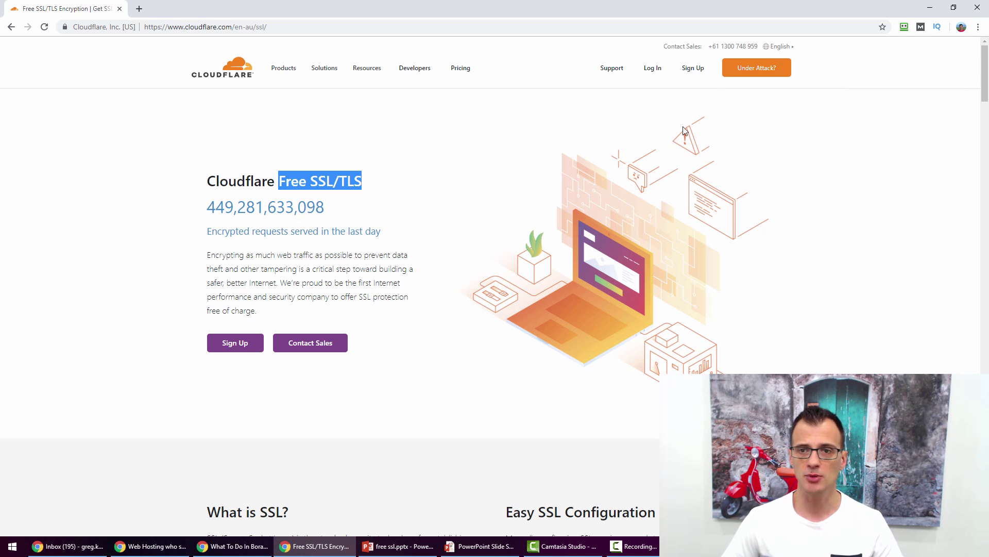
left_click(650, 71)
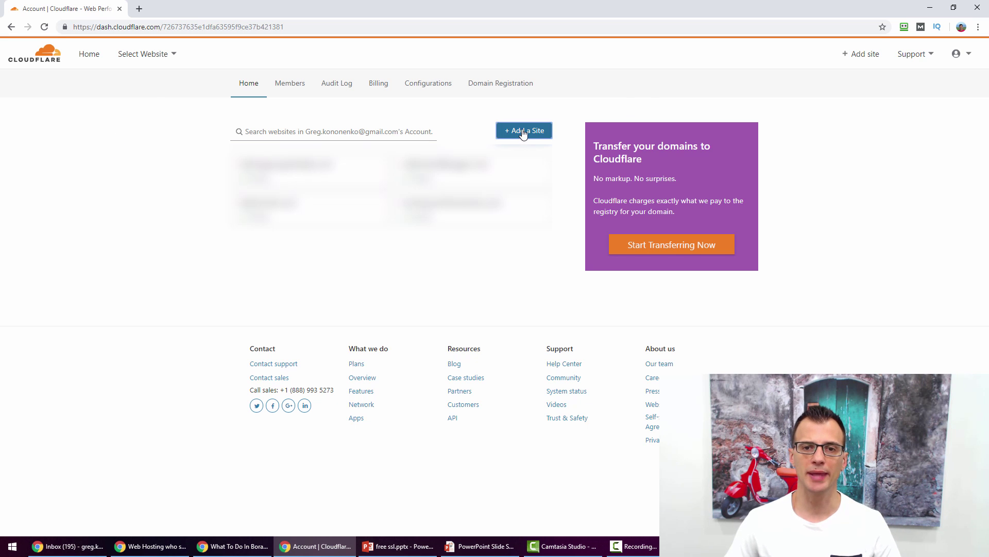
left_click(546, 133)
left_click(488, 223)
type("trav")
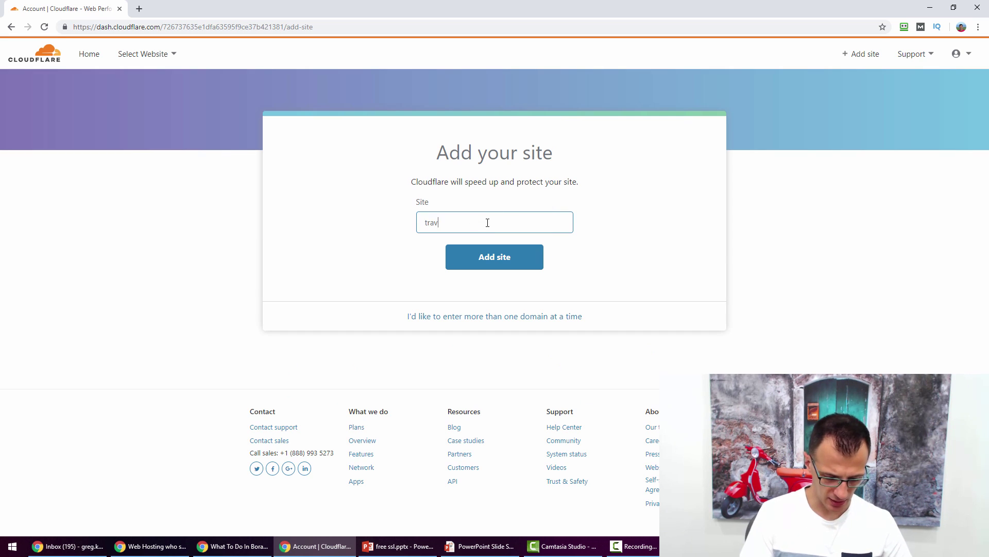
type("elcroc.com")
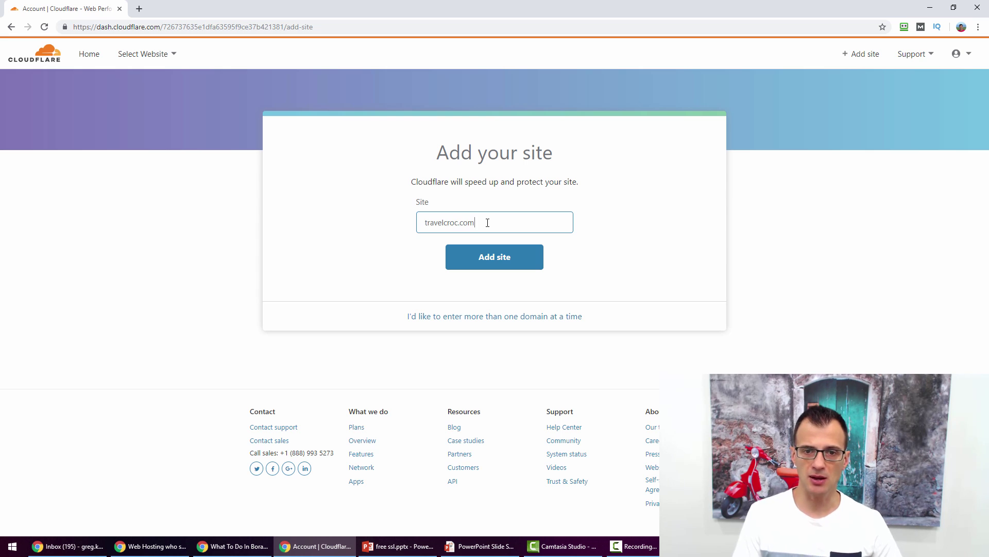
left_click(426, 222)
type("www.")
key("shift+Home")
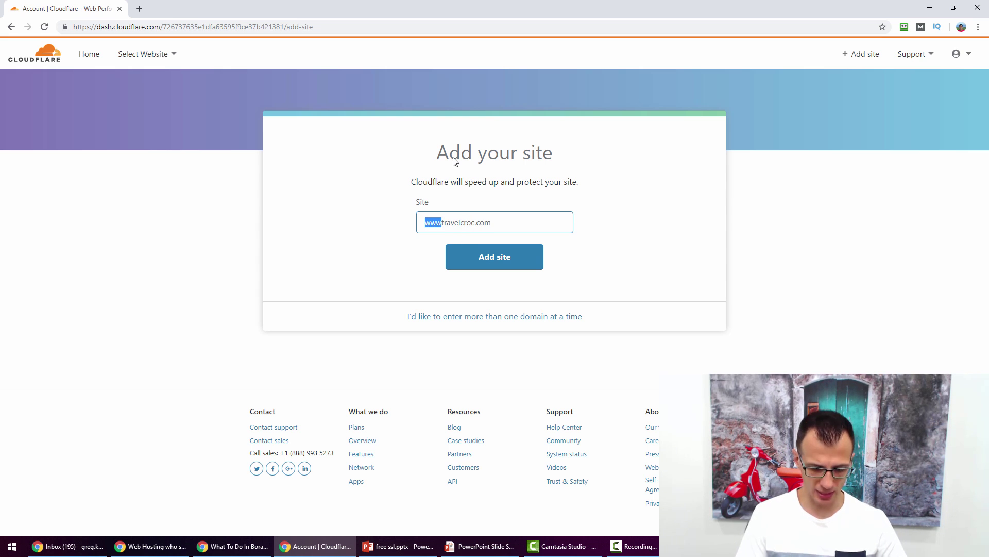
type("https://")
key("shift+Home")
key("BackSpace")
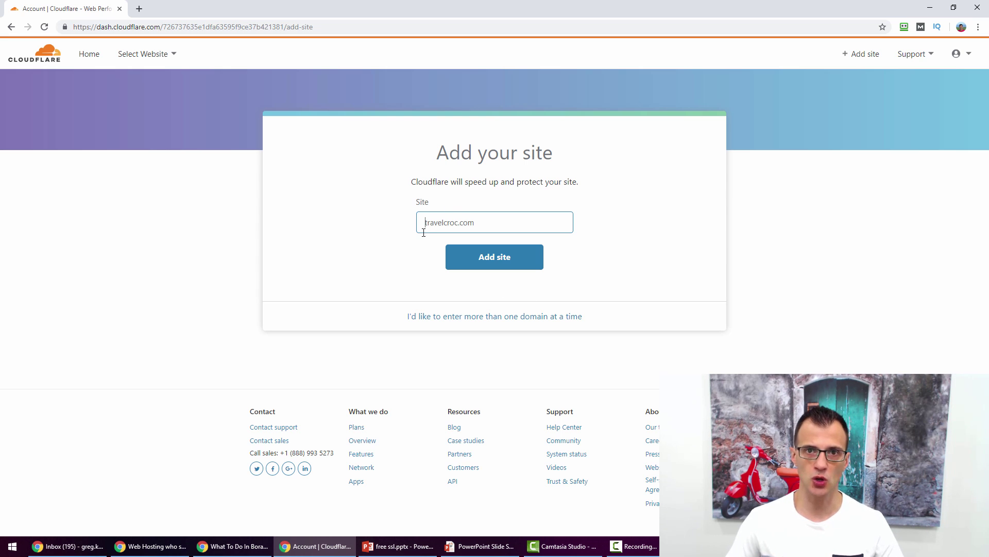
Add the entered site to the account and confirm the Free plan for it.
left_click(499, 267)
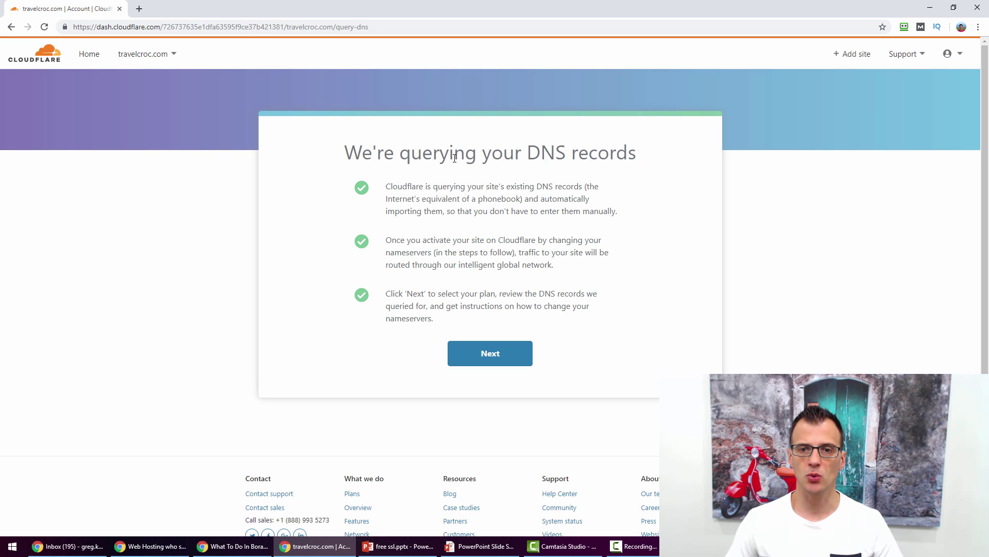
left_click(496, 354)
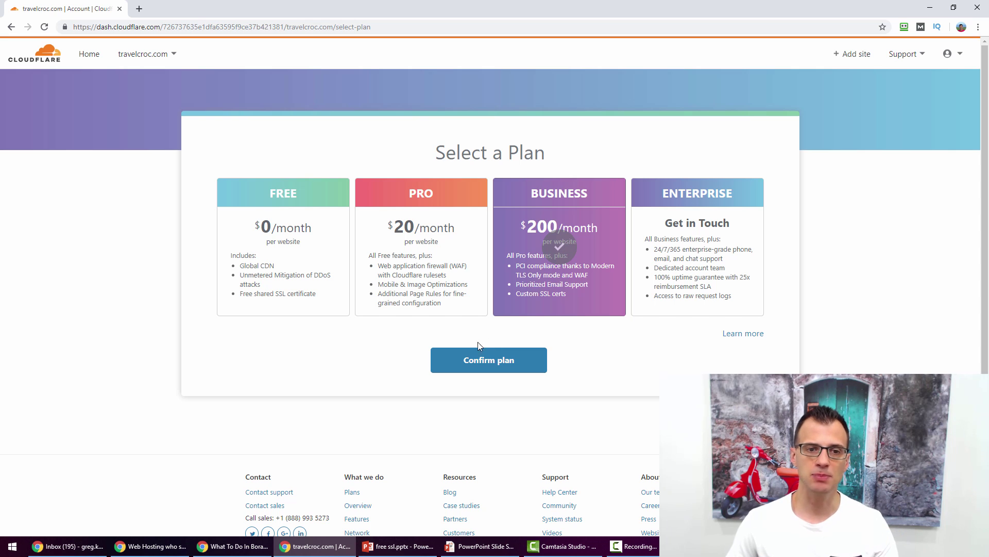
left_click(269, 269)
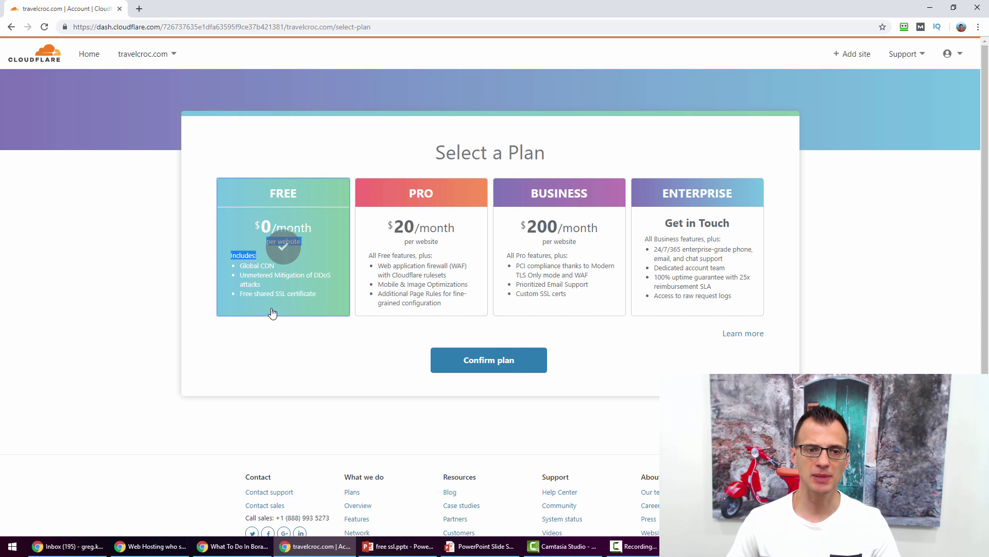
left_click(505, 370)
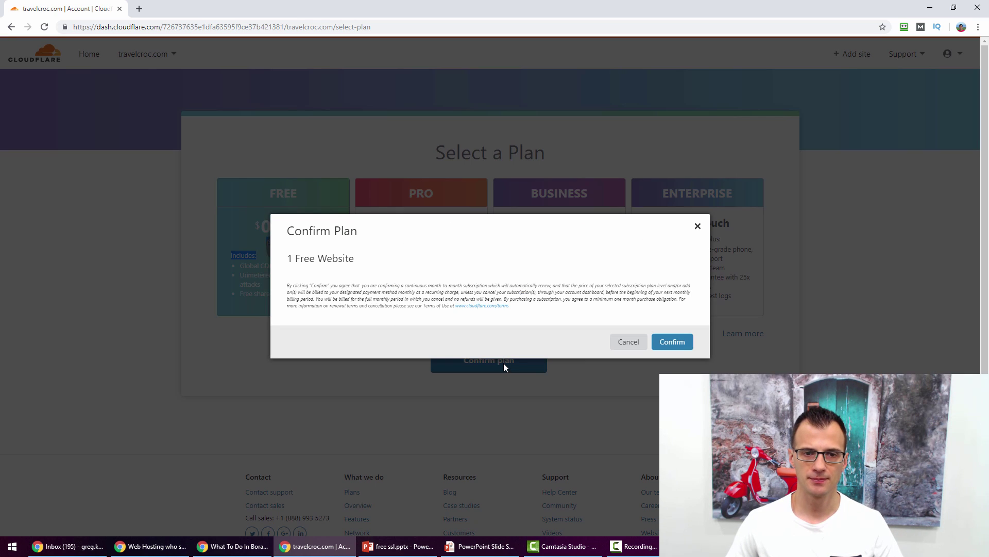
left_click(683, 342)
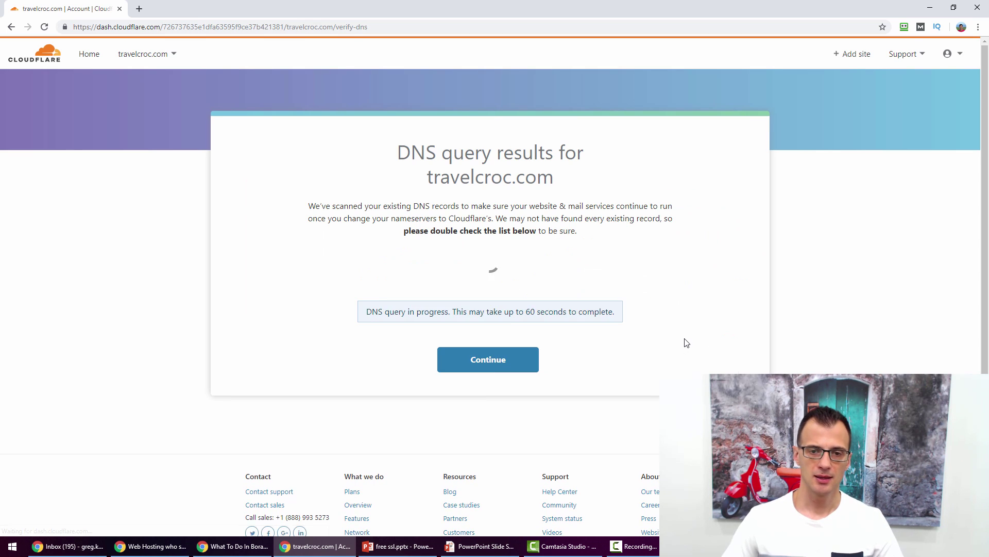
Review the DNS records found for travelcroc.com and continue to the nameserver instructions.
scroll(154, 276, "down", 6)
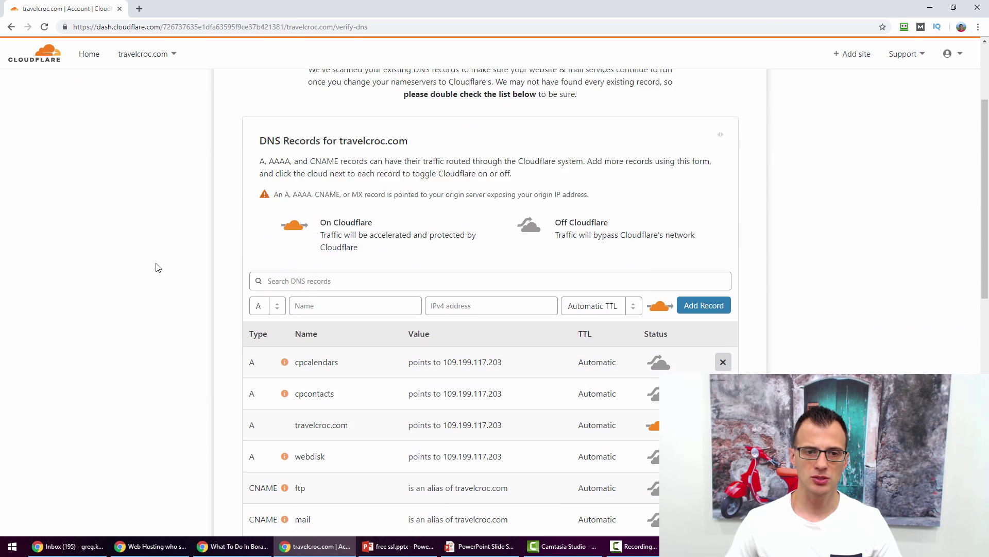
scroll(103, 256, "up", 6)
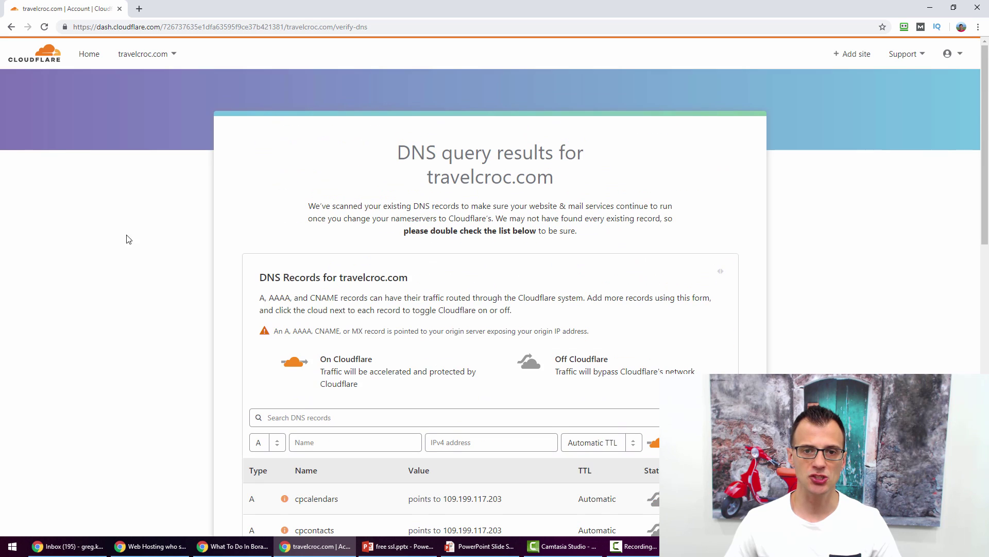
left_click_drag(987, 129, 824, 402)
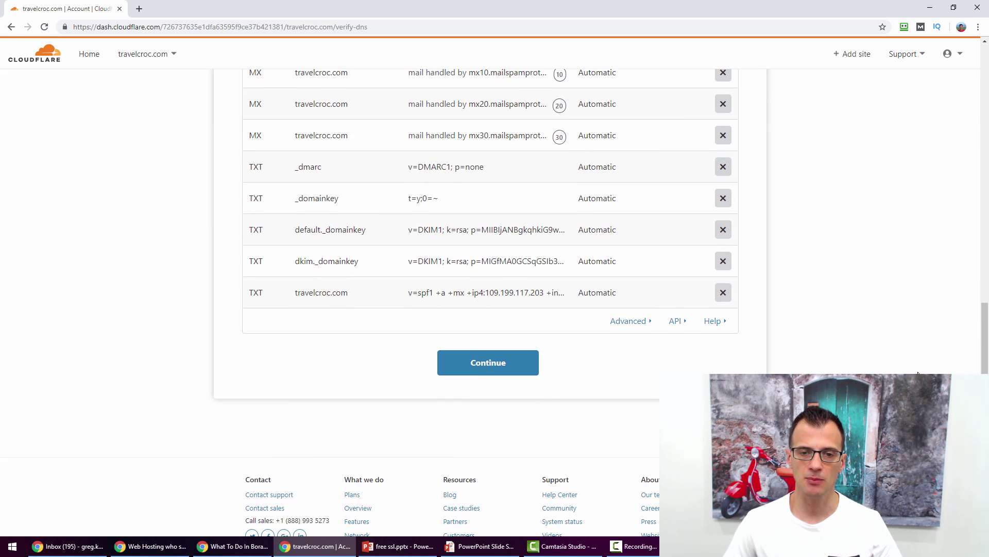
left_click(489, 368)
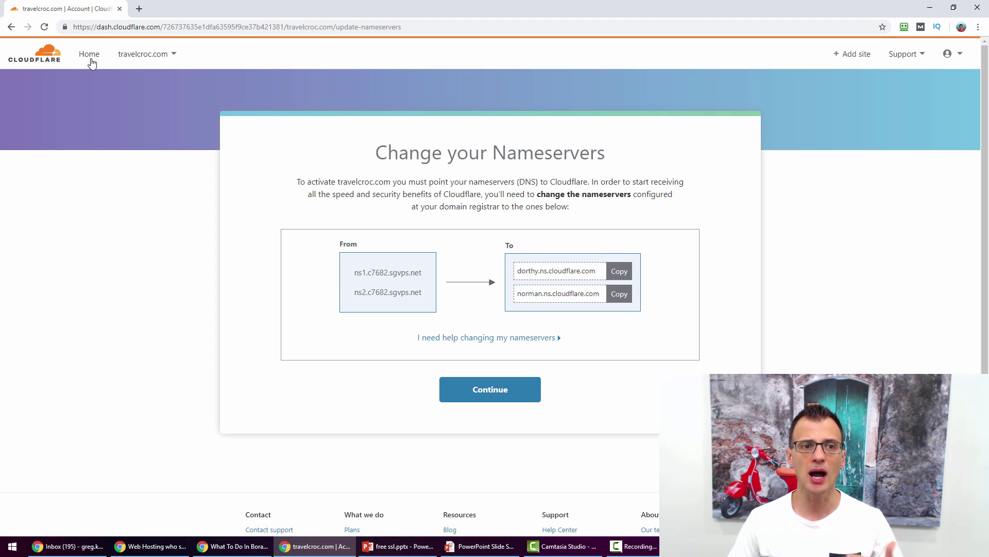
Open Namecheap in a new tab, search the domain list for "travel", and open the management page of travelcroc.com.
left_click(139, 10)
type("name")
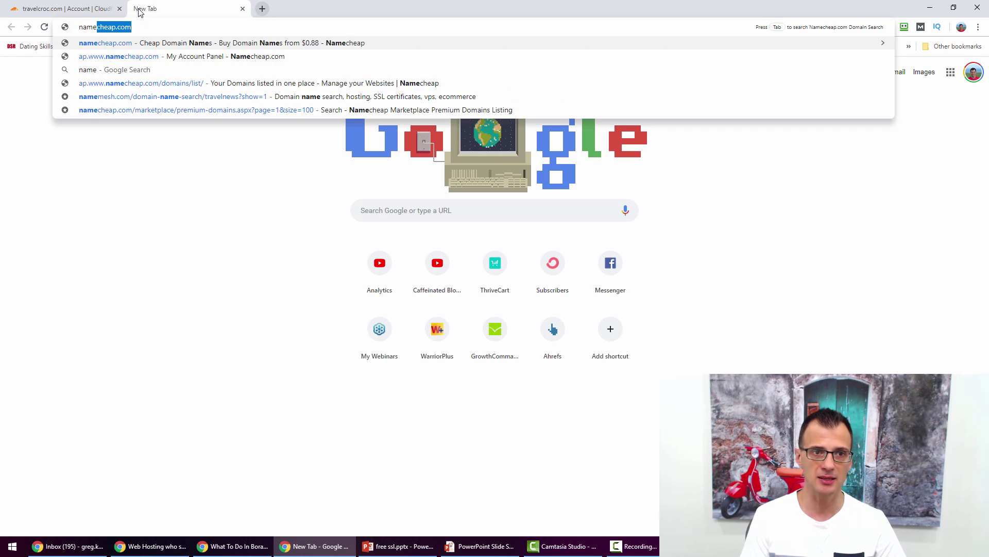
key("Return")
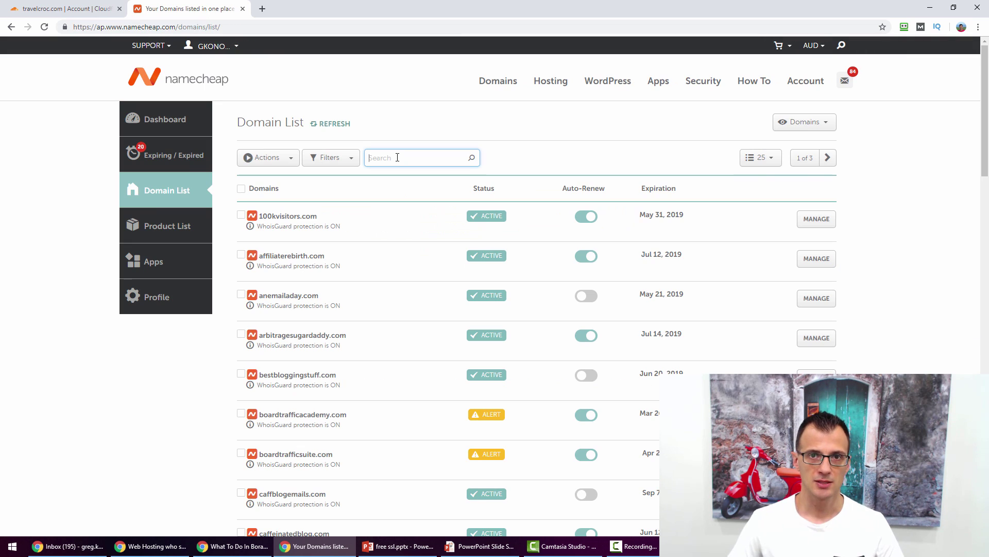
type("travel")
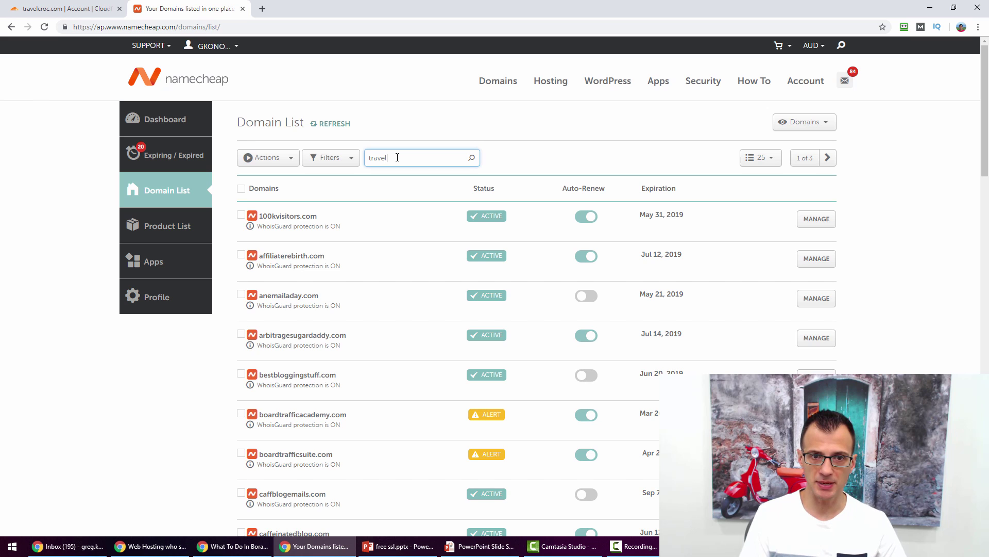
left_click(817, 220)
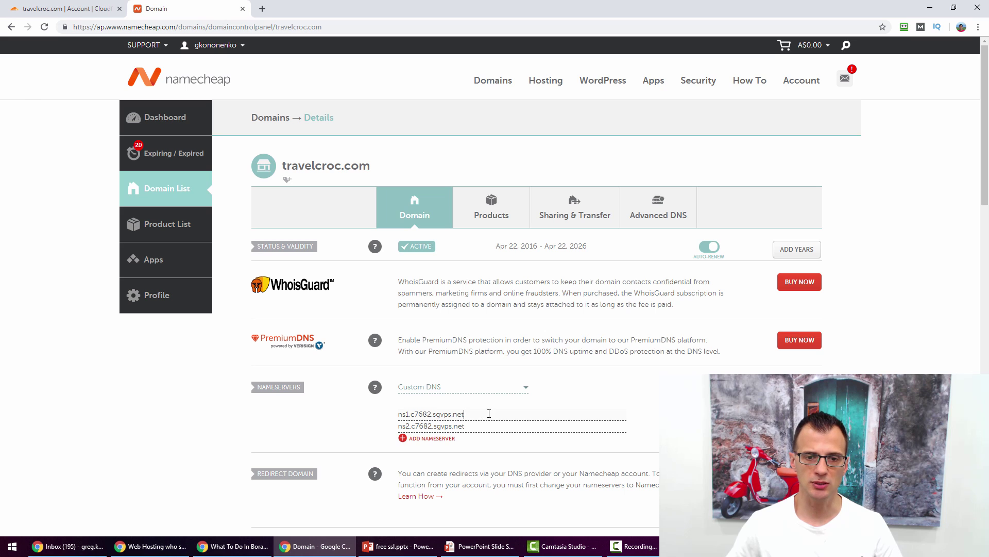
Copy Cloudflare's first nameserver and set the domain's first custom DNS nameserver in Namecheap to dorthy.ns.cloudflare.com.
left_click_drag(489, 413, 397, 426)
left_click(123, 8)
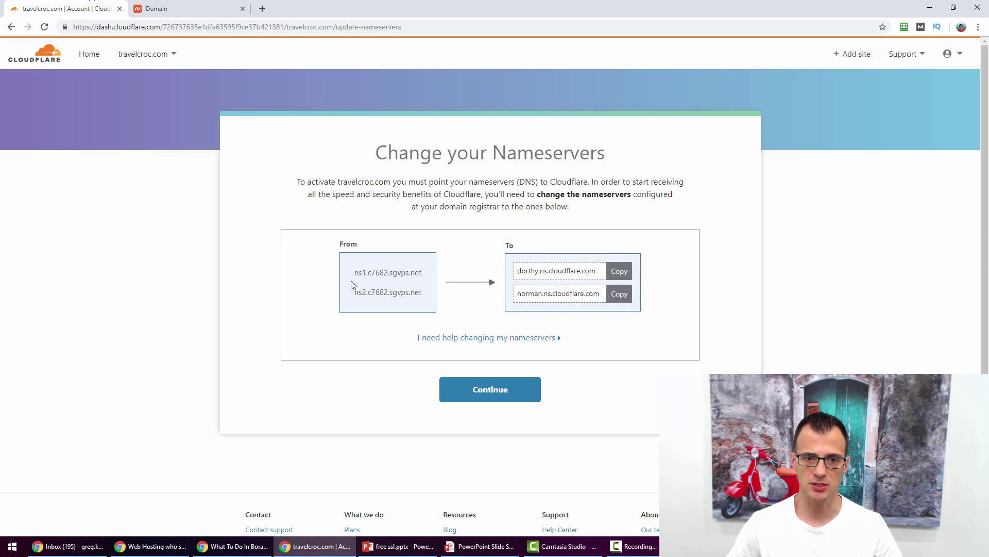
left_click(619, 271)
left_click(155, 9)
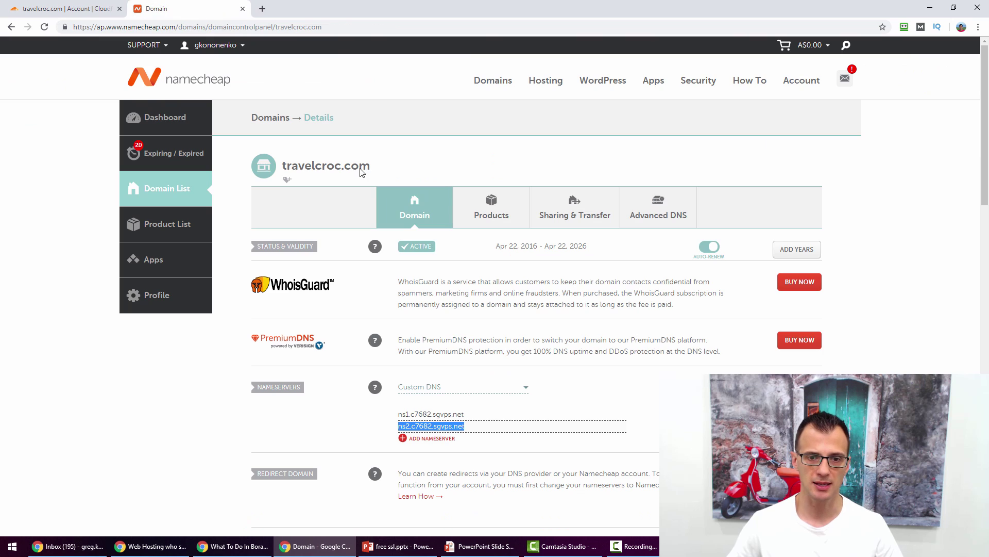
left_click(479, 413)
left_click_drag(480, 412, 328, 411)
key("ctrl+v")
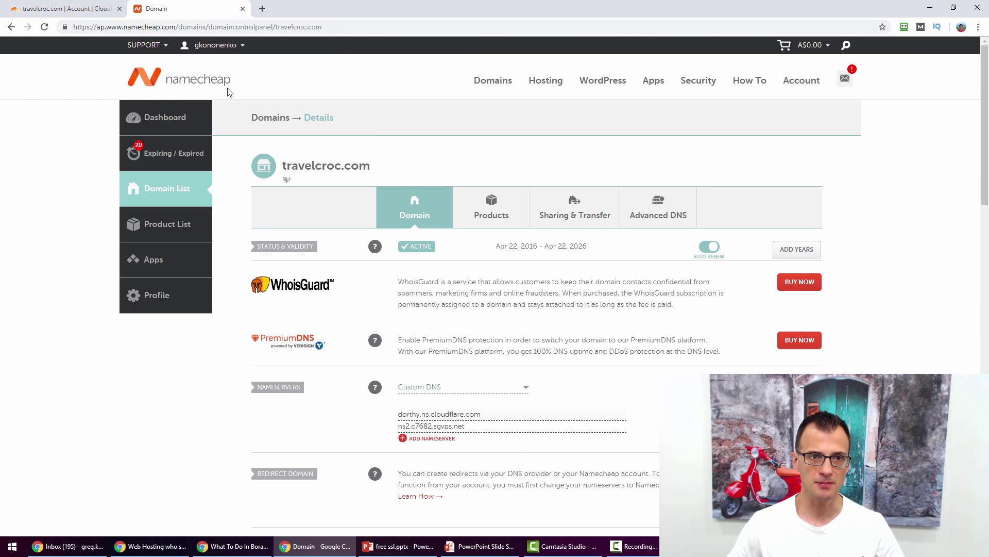
Set the domain's second custom nameserver in Namecheap to norman.ns.cloudflare.com and save the nameserver change.
left_click(77, 8)
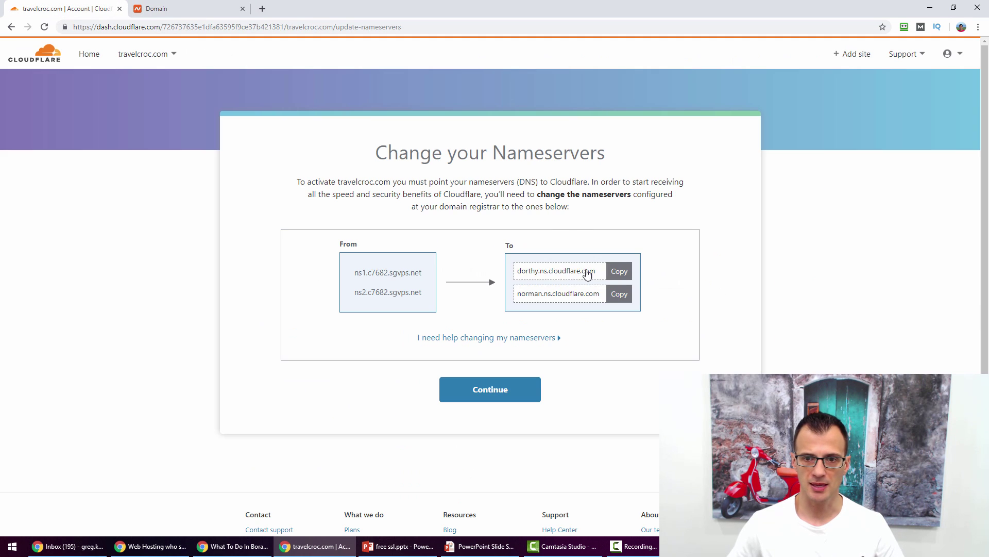
left_click(141, 9)
left_click_drag(481, 426, 329, 415)
key("ctrl+v")
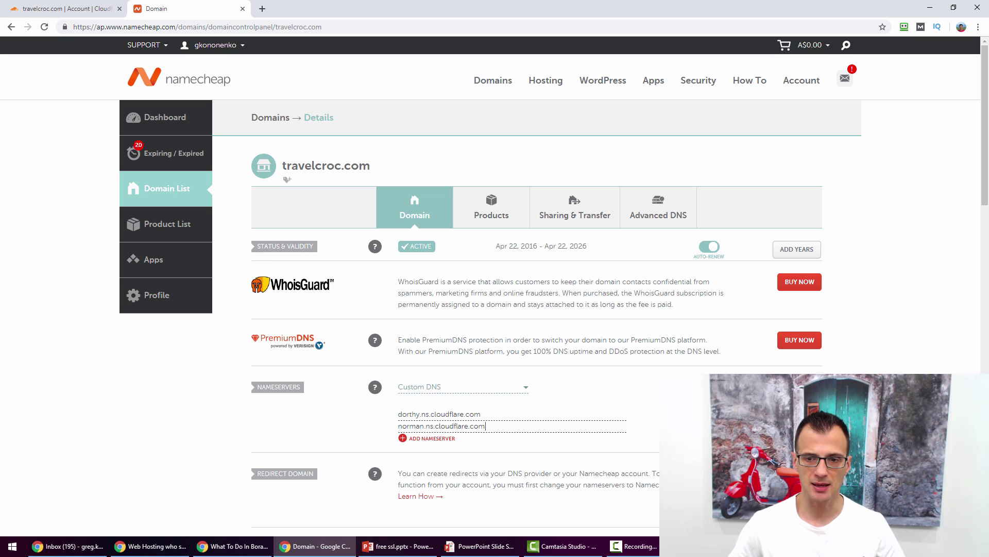
key("Return")
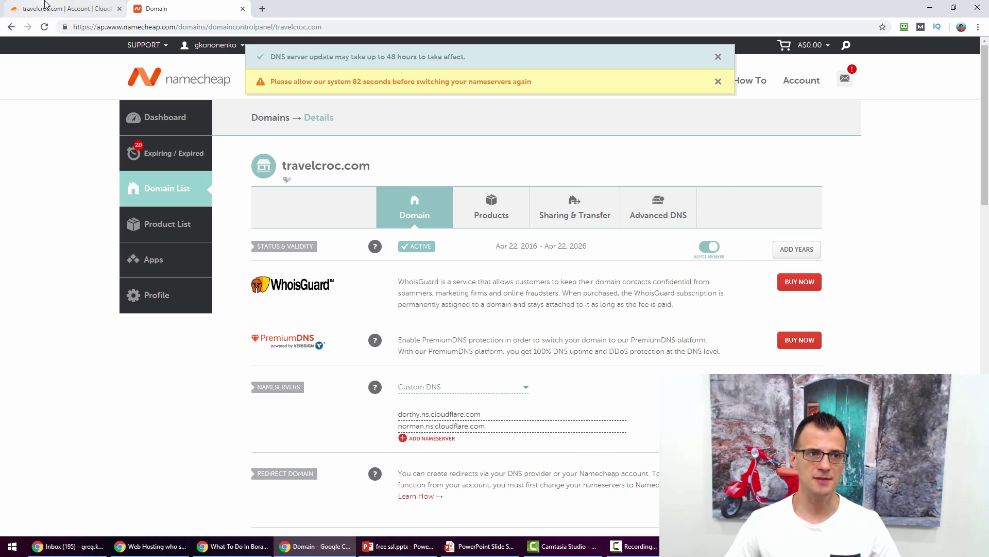
Return to Cloudflare's nameserver instructions and compare them with the nameservers set in Namecheap.
left_click(67, 8)
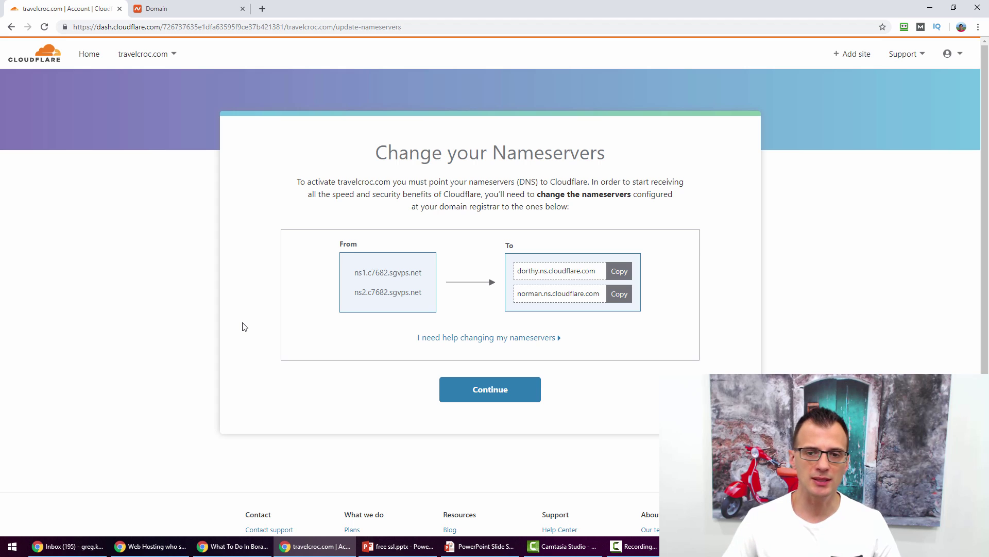
left_click(618, 294)
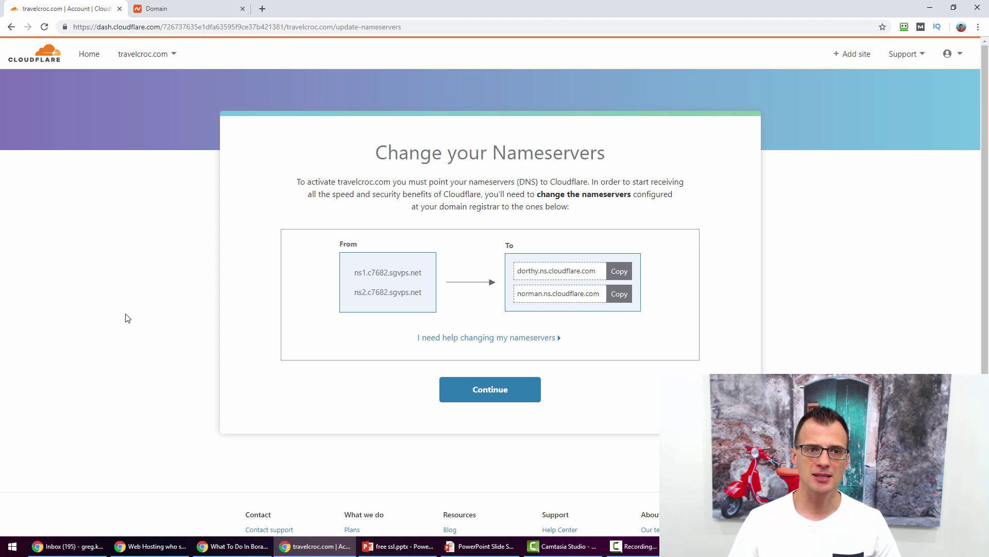
left_click(171, 9)
left_click(80, 7)
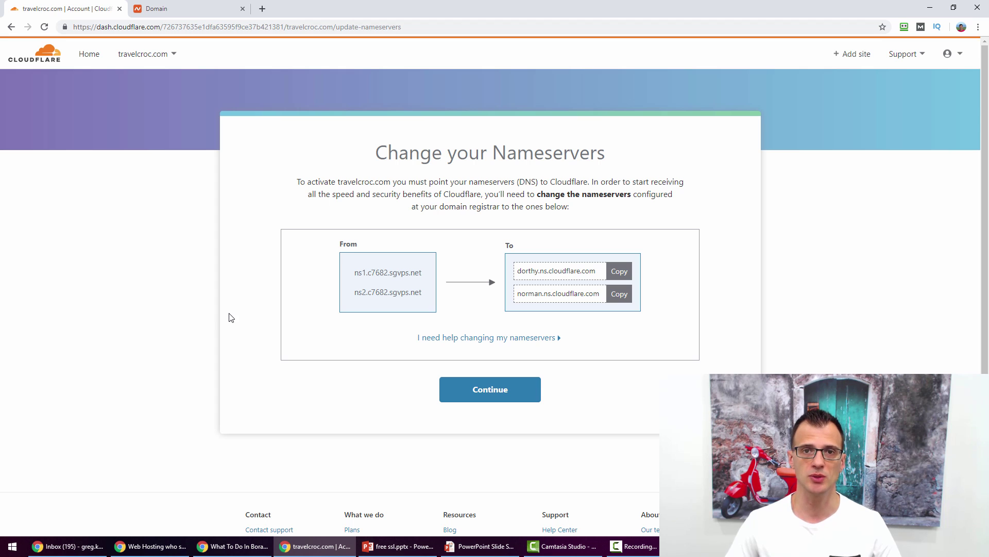
Continue past Cloudflare's nameserver instructions and request a nameserver re-check for travelcroc.com.
left_click(509, 391)
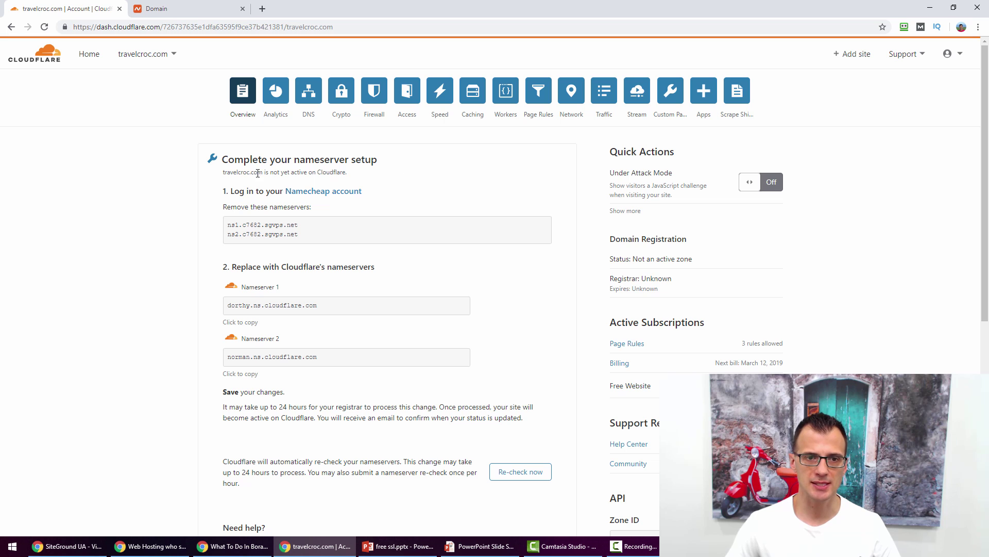
left_click_drag(239, 174, 340, 173)
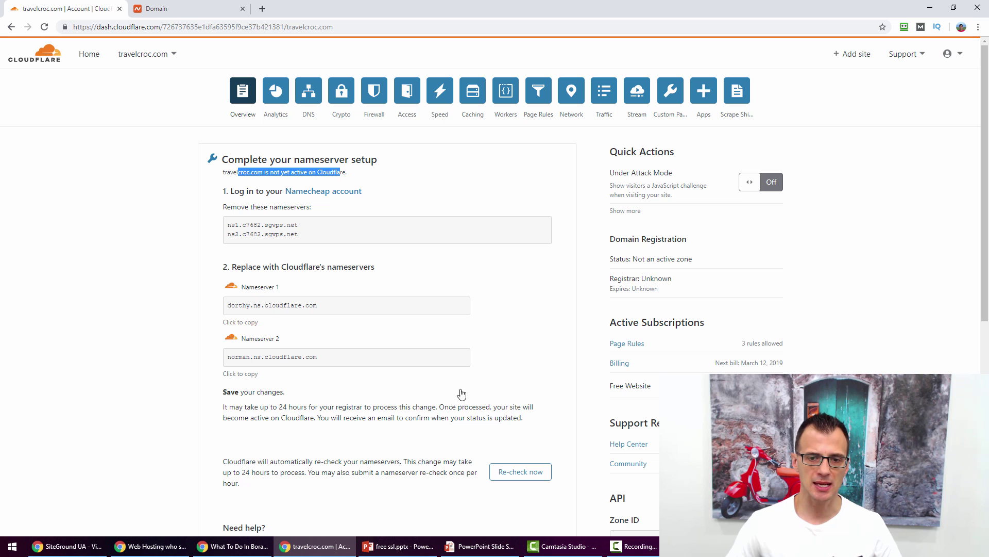
left_click(260, 488)
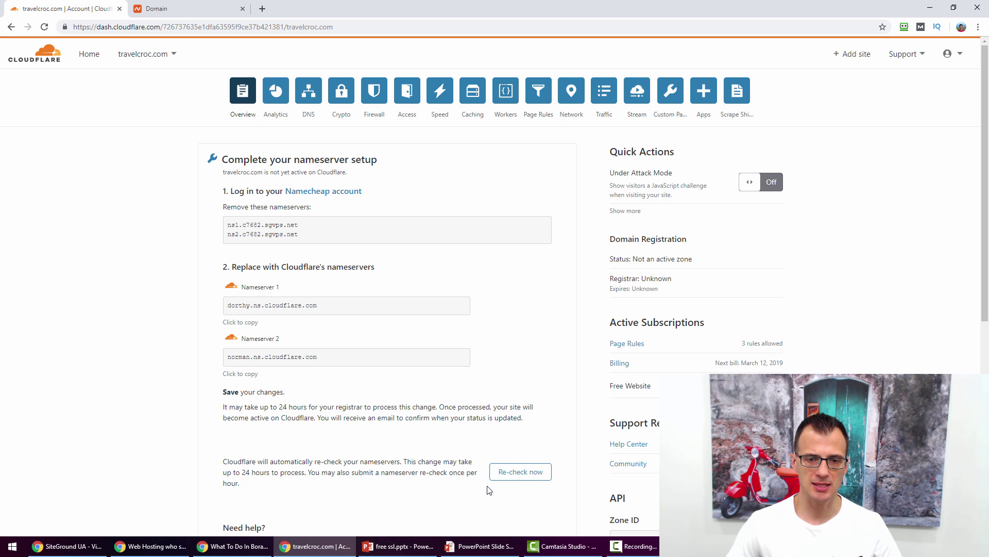
left_click(520, 472)
scroll(465, 344, "down", 3)
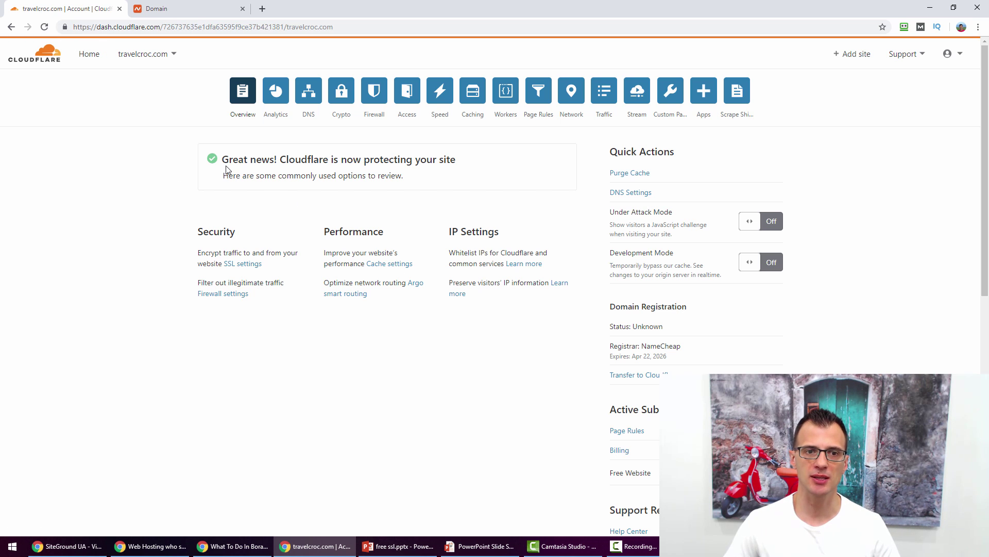
Open Cloudflare's SSL settings for travelcroc.com and choose Flexible as the SSL mode.
left_click_drag(237, 162, 339, 162)
left_click(361, 170)
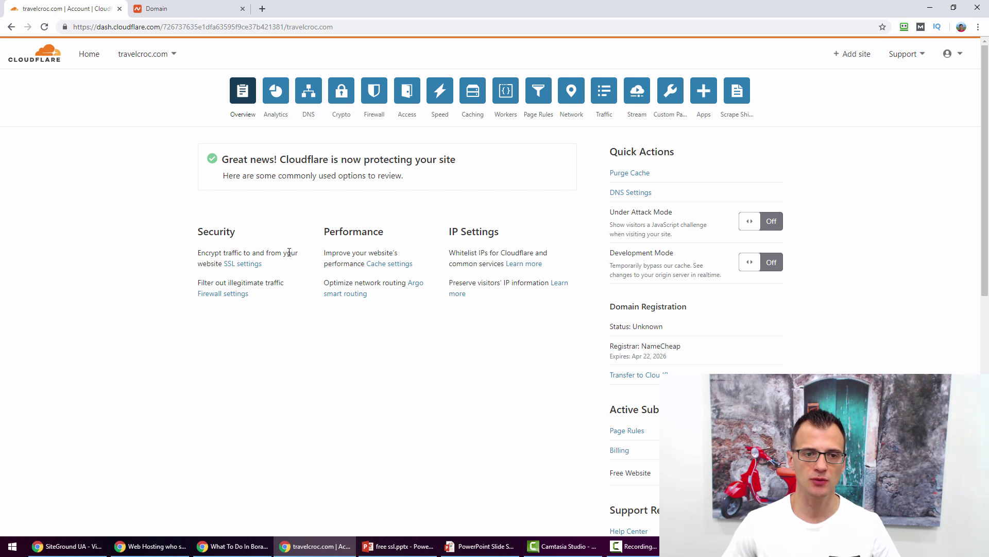
left_click(246, 266)
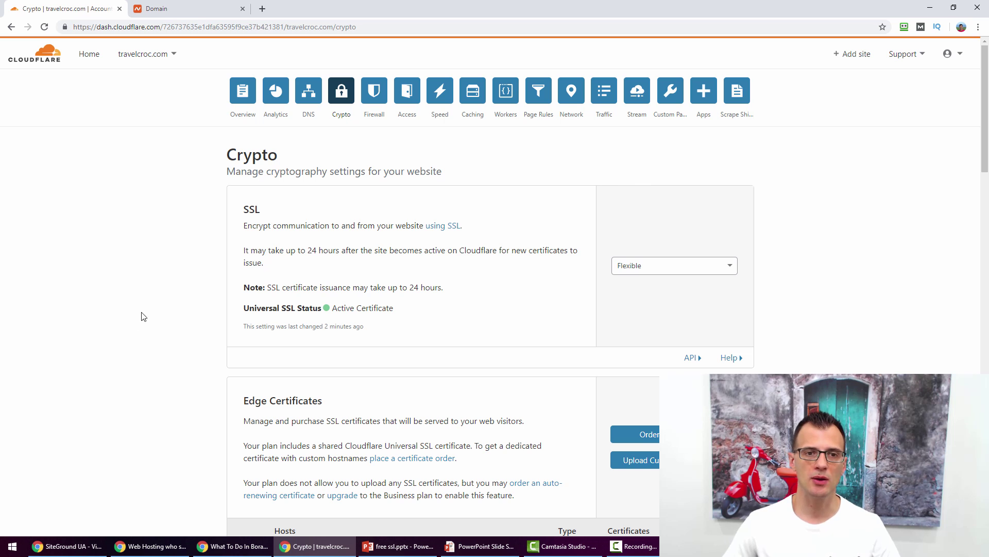
left_click(677, 264)
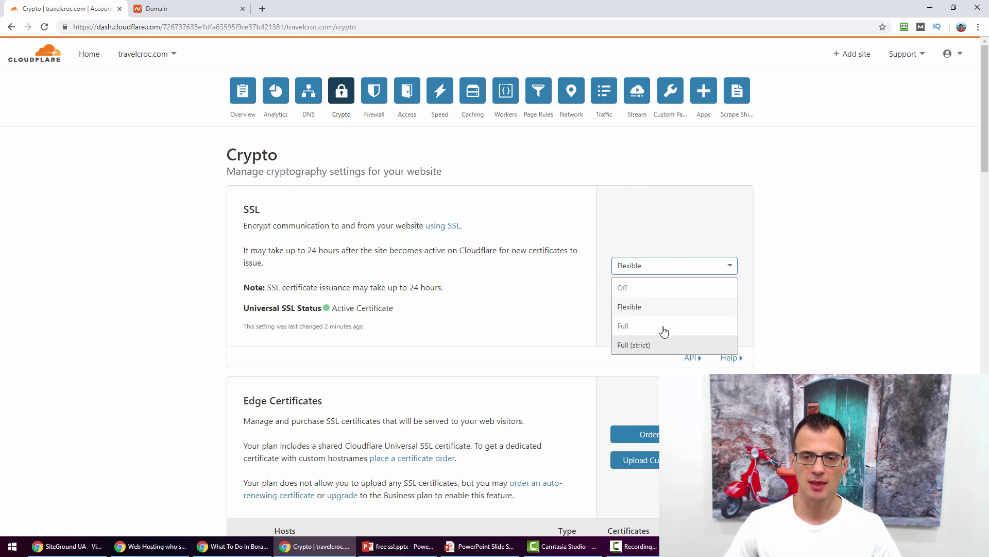
left_click(681, 314)
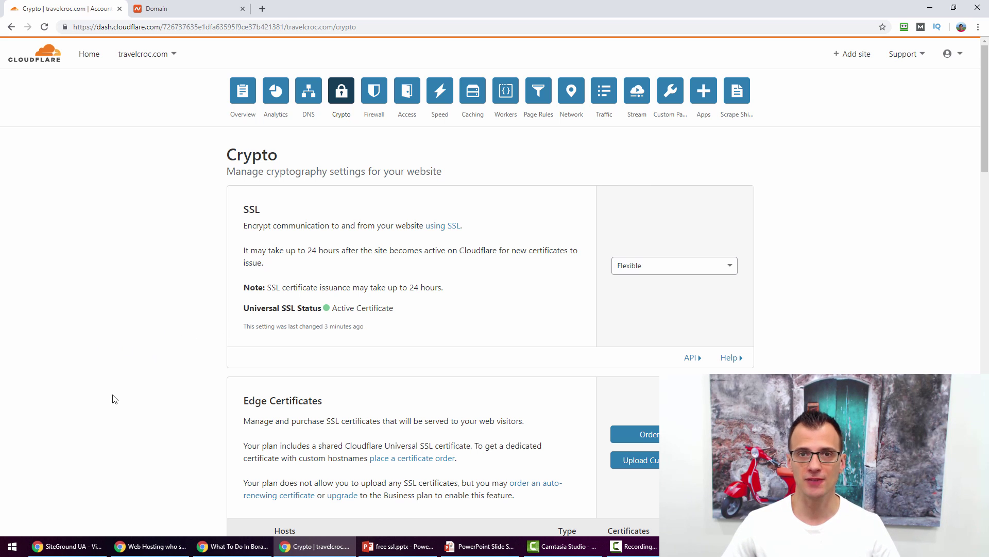
key("alt+Tab")
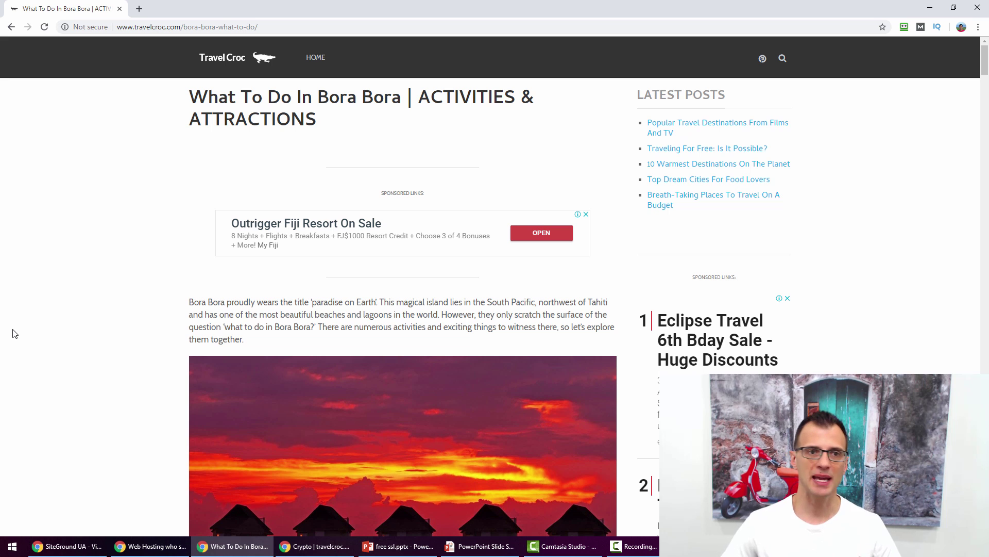
left_click(359, 22)
key("Home")
type("h")
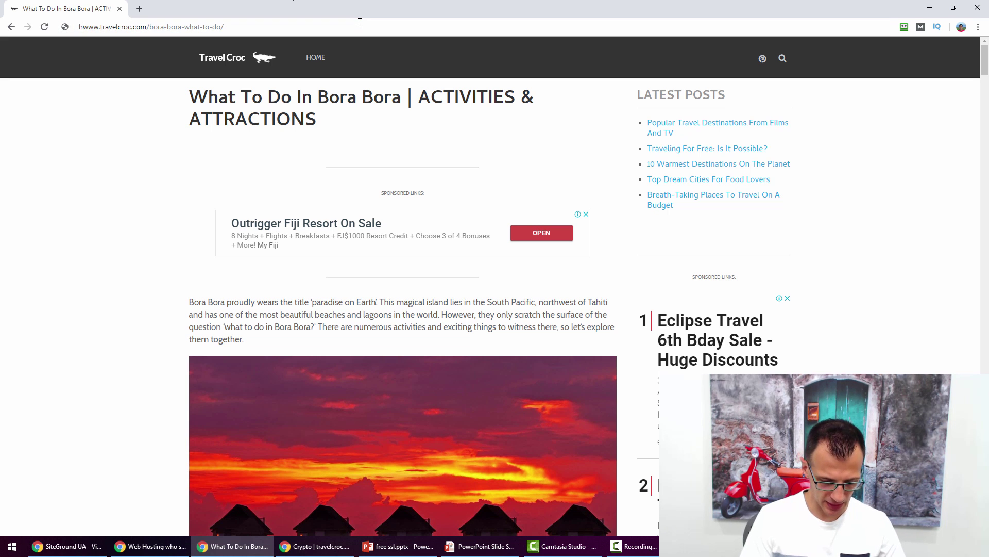
type("ttps://")
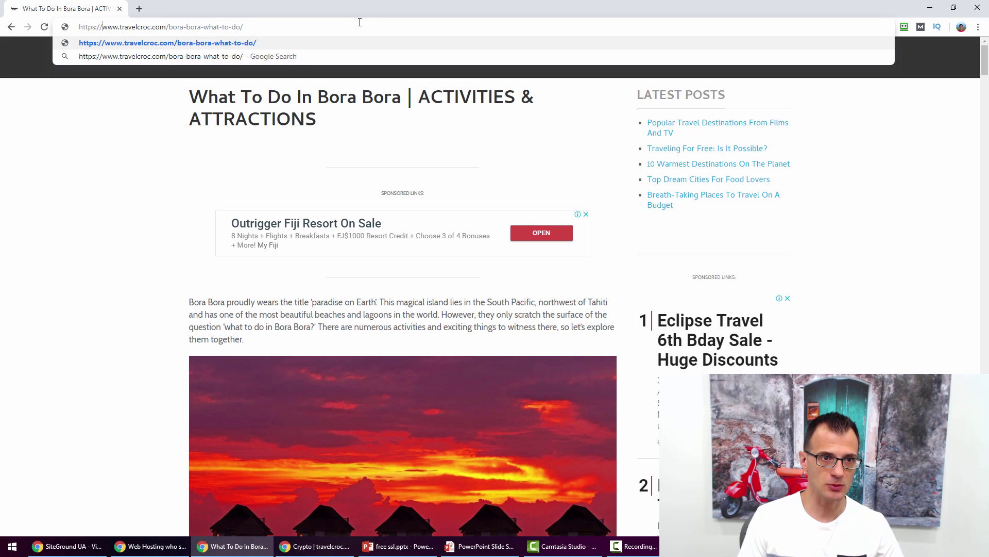
key("Return")
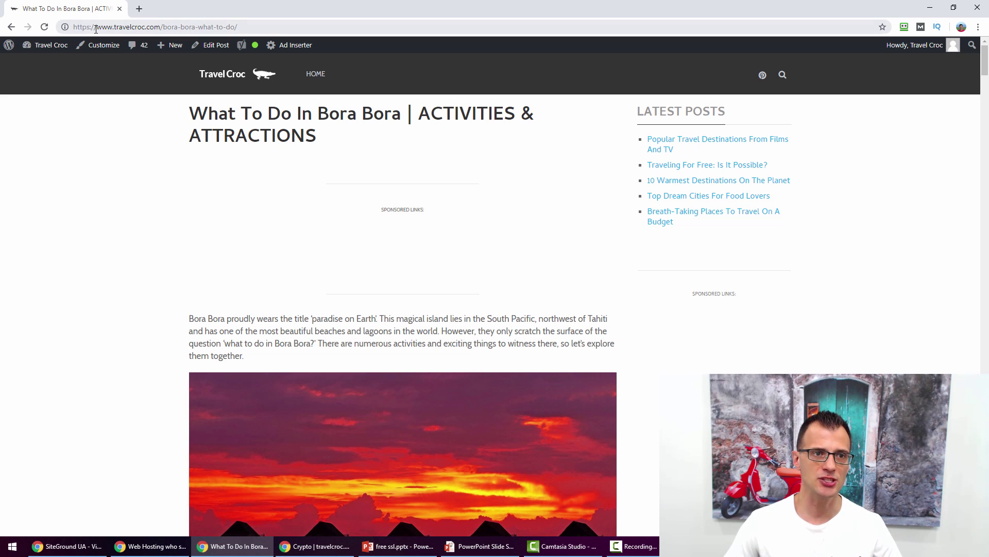
Check the article's connection security and certificate details, and look over the page's images.
left_click(66, 27)
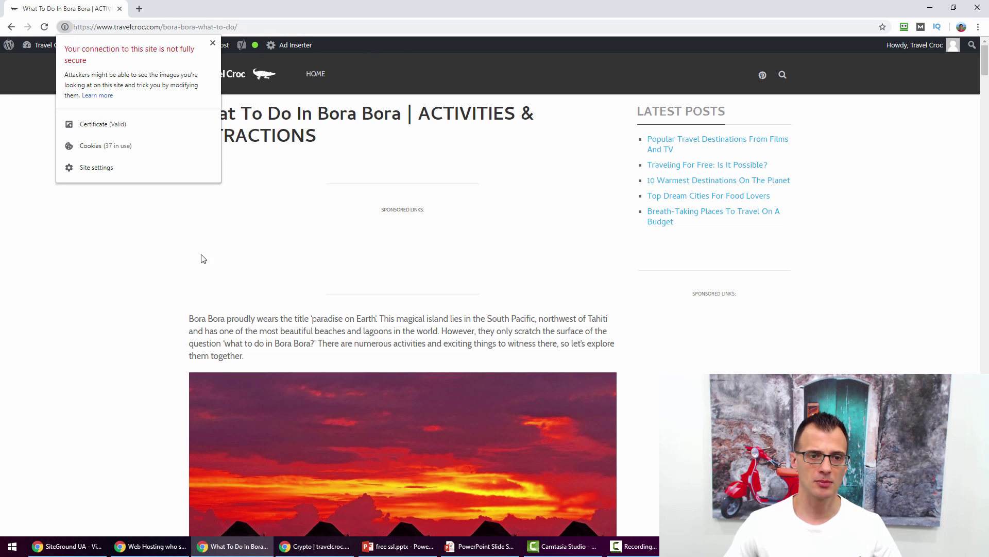
left_click(160, 304)
scroll(80, 330, "down", 4)
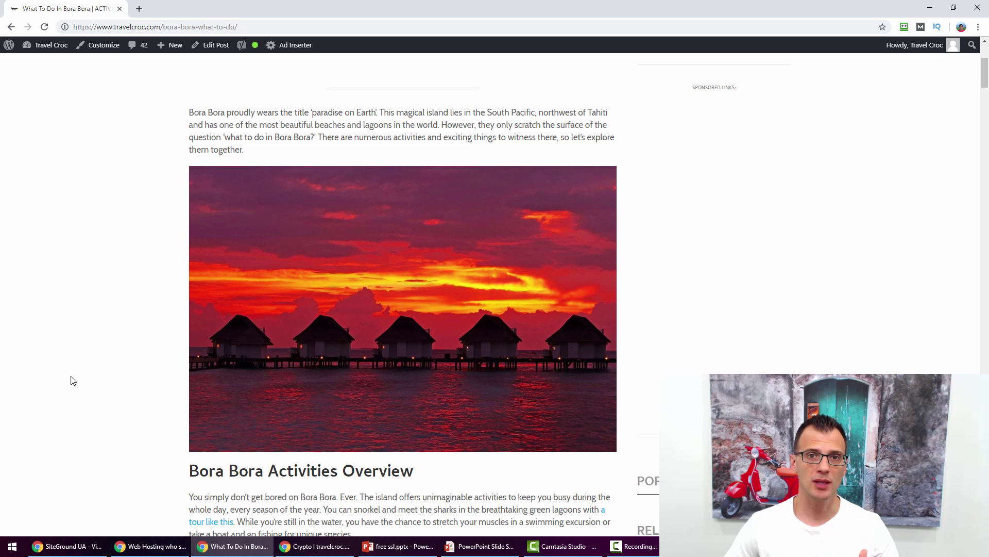
scroll(100, 384, "up", 4)
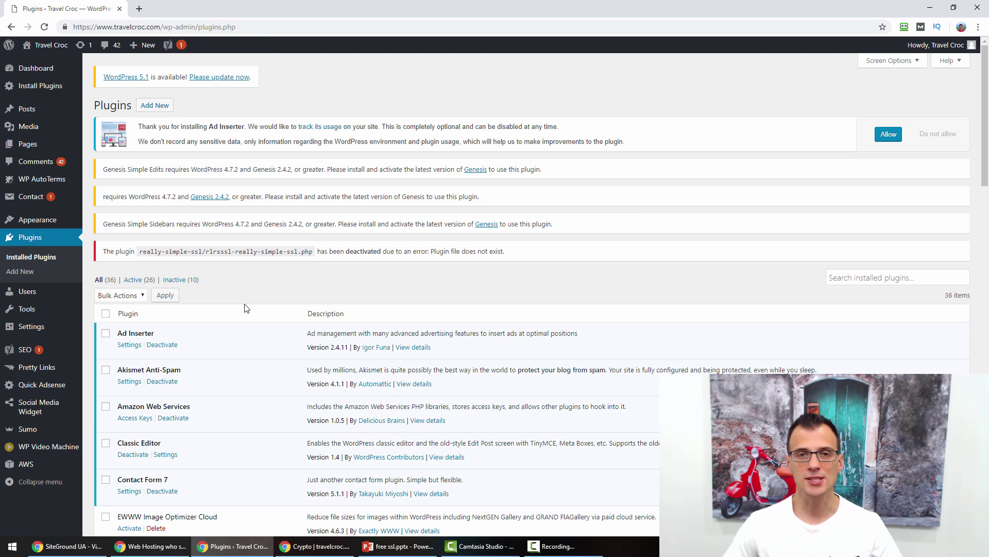
Find "really simple ssl" among the new WordPress plugins, and install and activate Really Simple SSL.
left_click(27, 277)
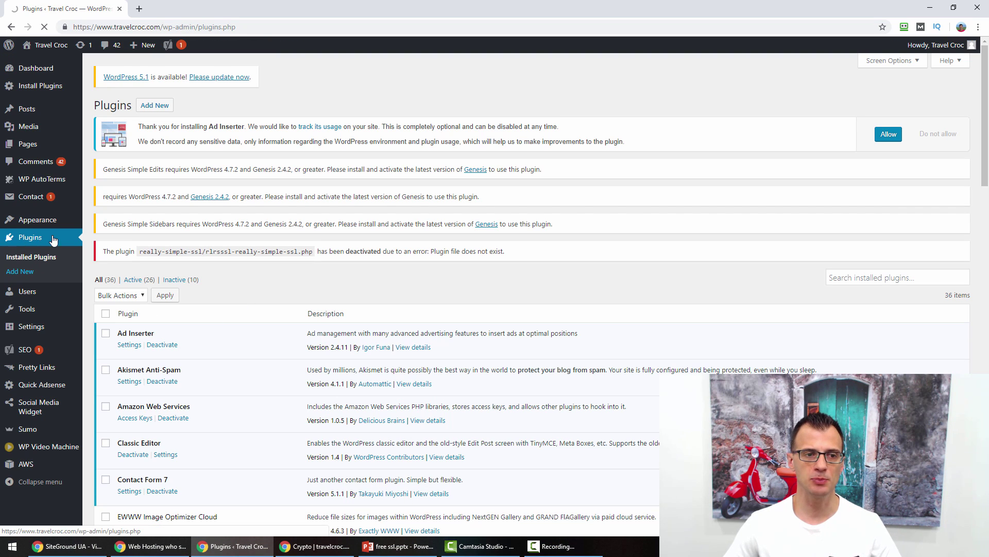
left_click(852, 261)
type("r")
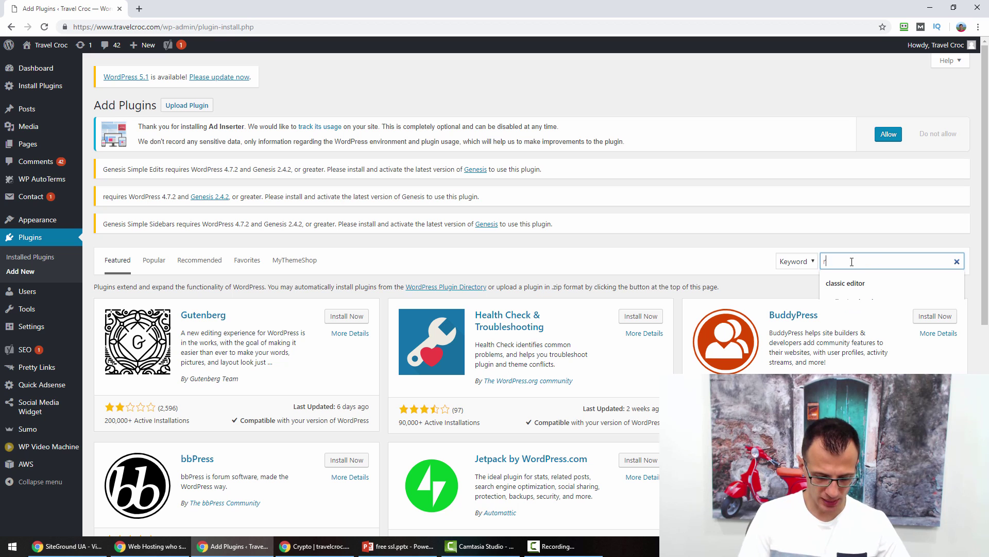
type("eally simple ss")
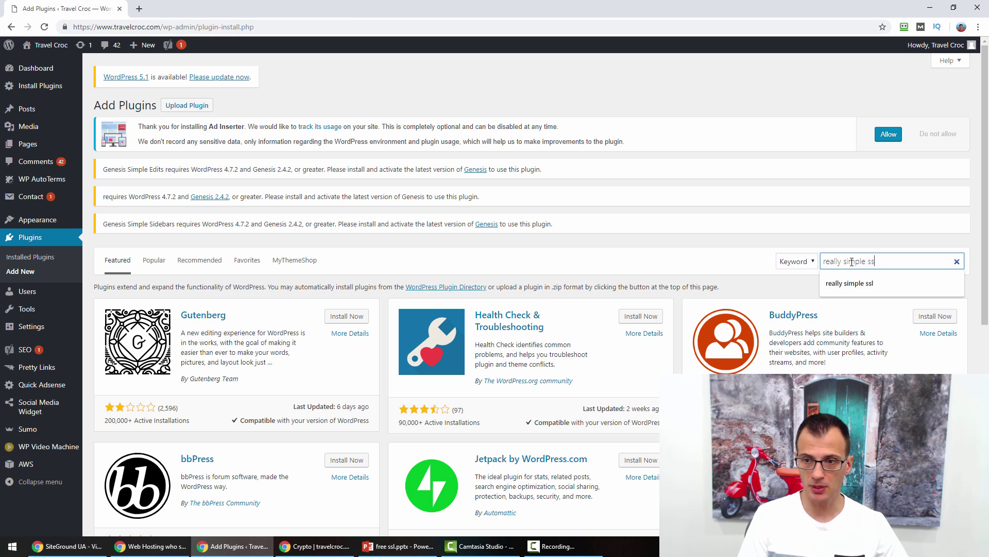
type("l")
key("Return")
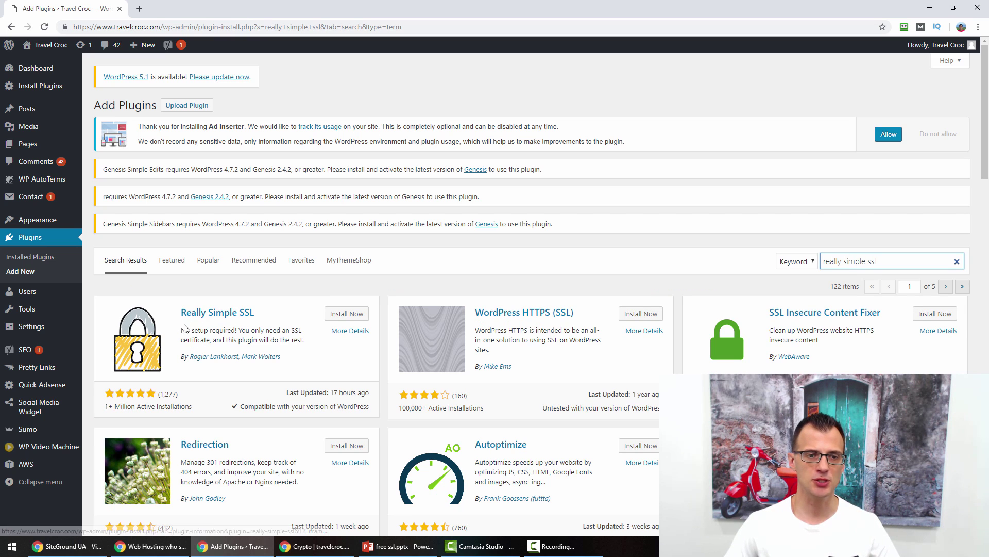
left_click(346, 314)
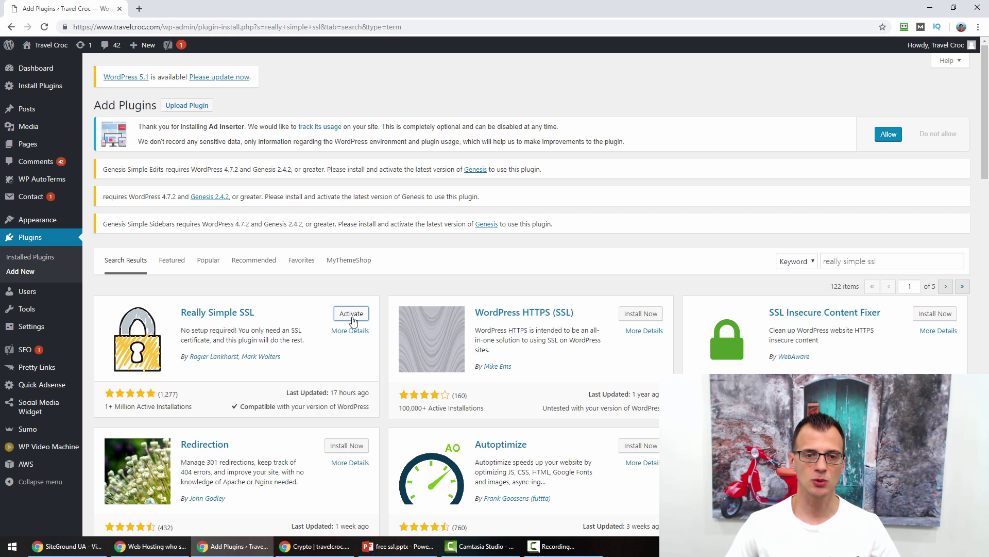
left_click(351, 319)
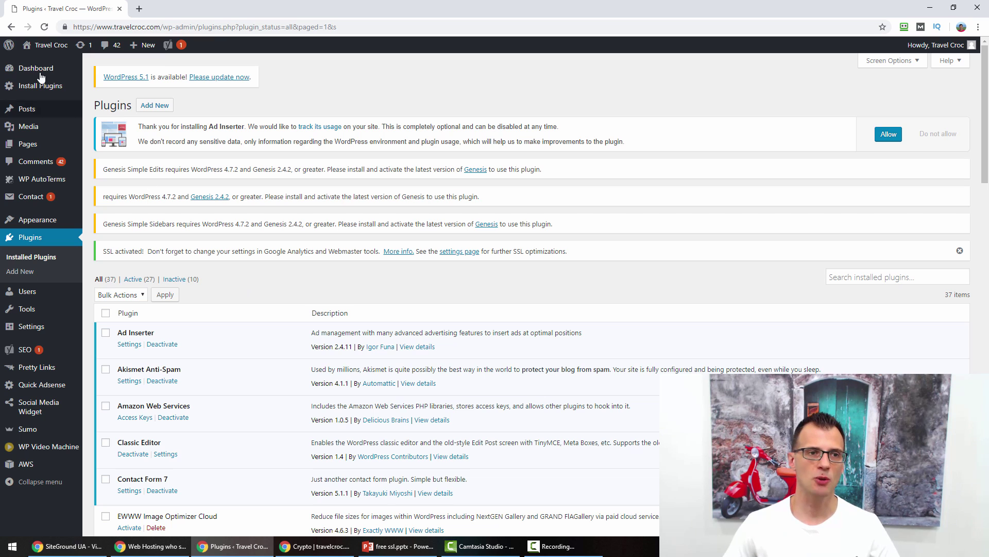
Return to the Bora Bora article from the browsing history and reload it to check its security indicator.
right_click(10, 29)
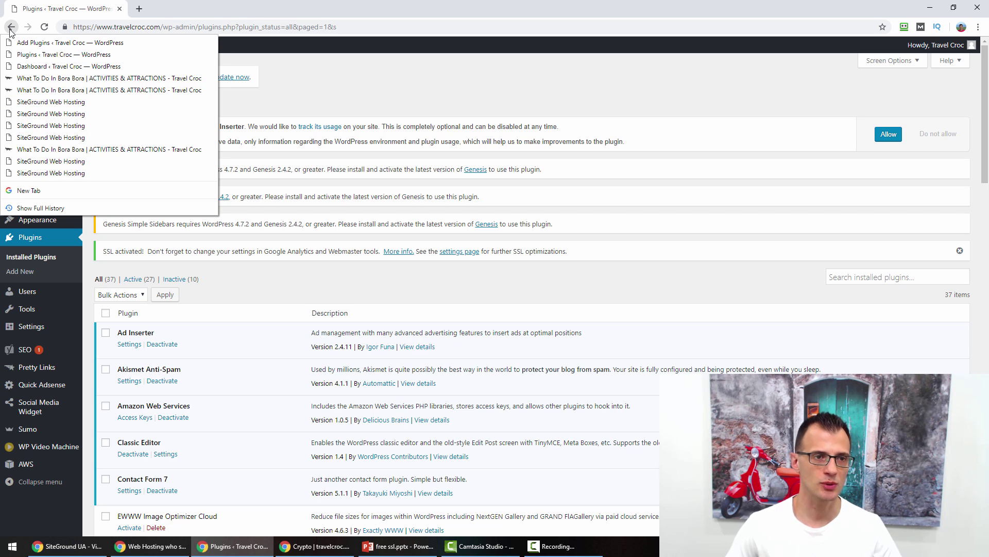
left_click(122, 79)
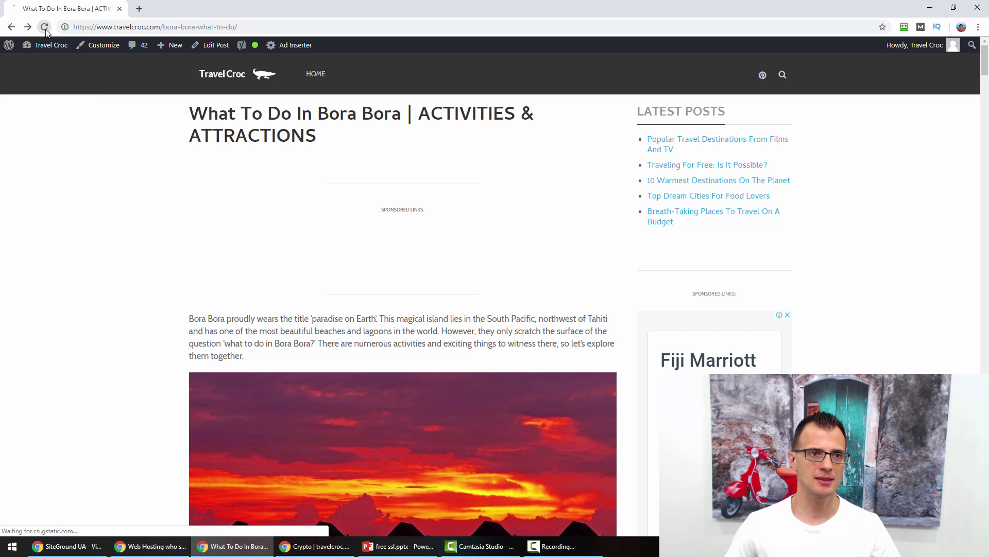
left_click(45, 27)
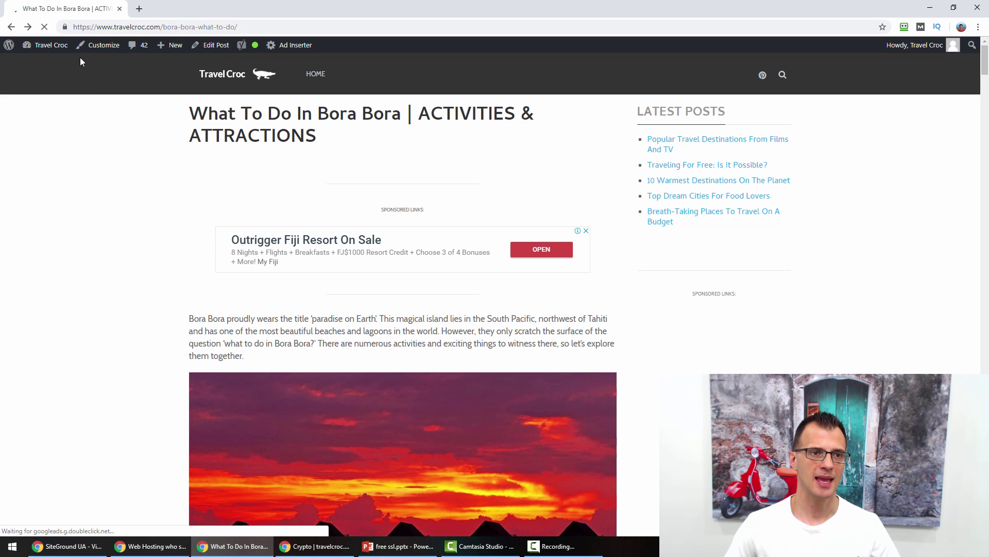